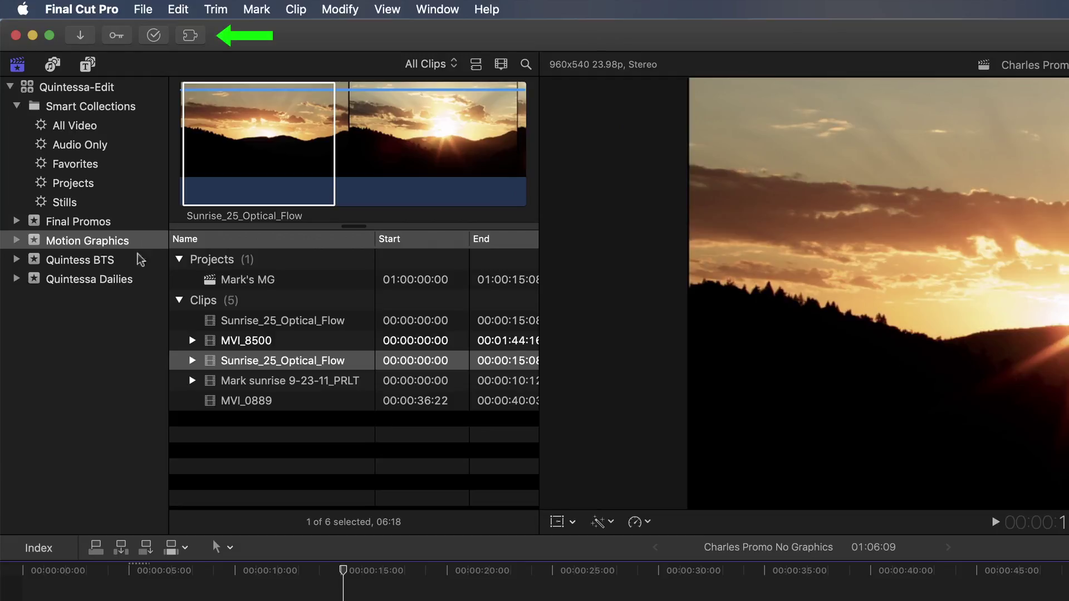
Open the Frame.io workflow extension, then reposition its window and make it slightly narrower
click(191, 36)
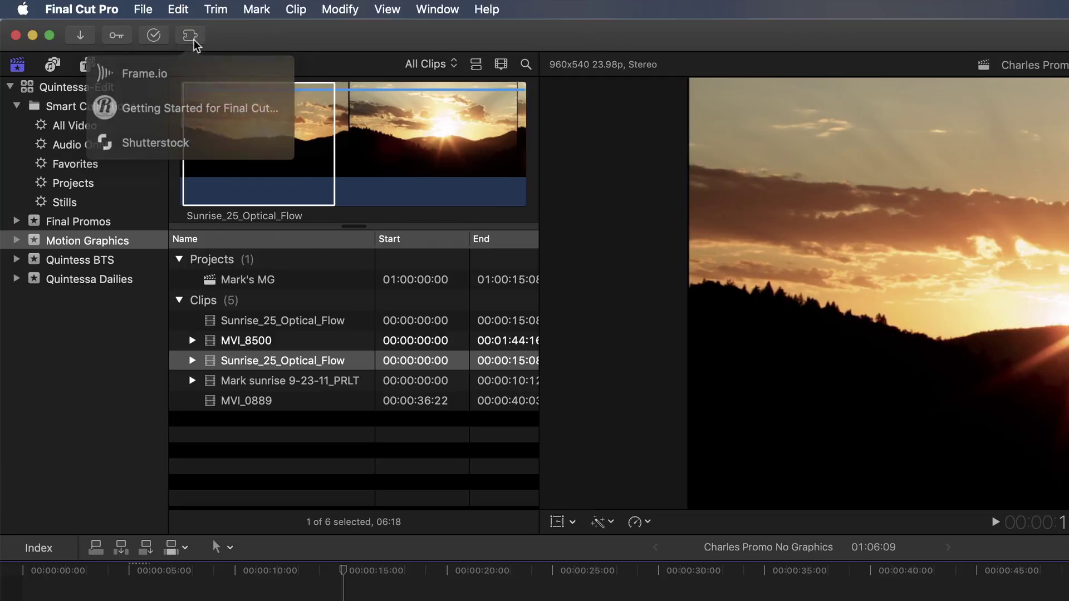
click(165, 76)
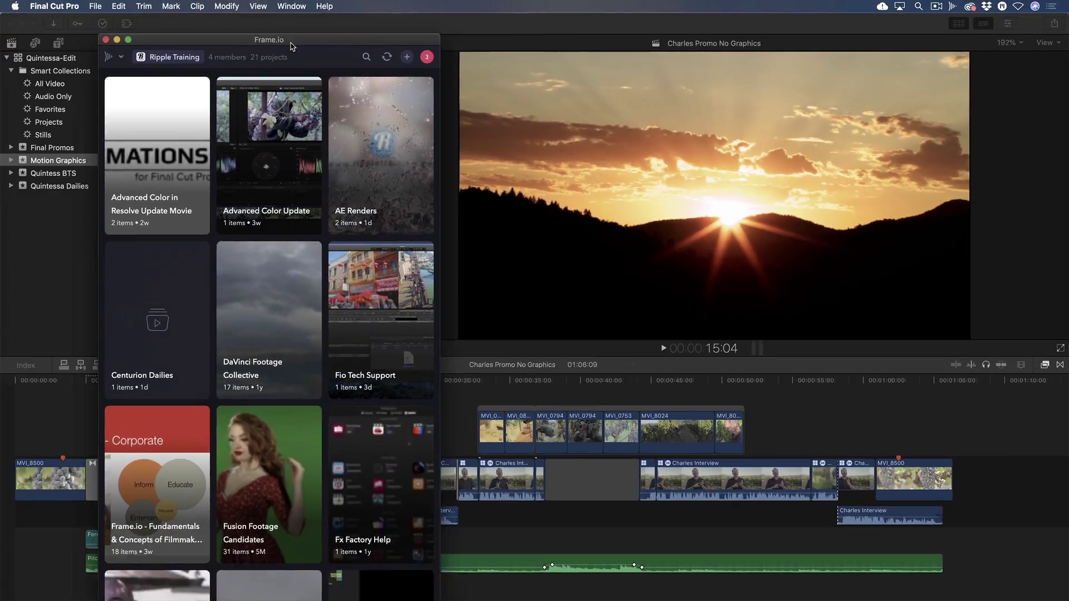
drag(239, 35, 299, 26)
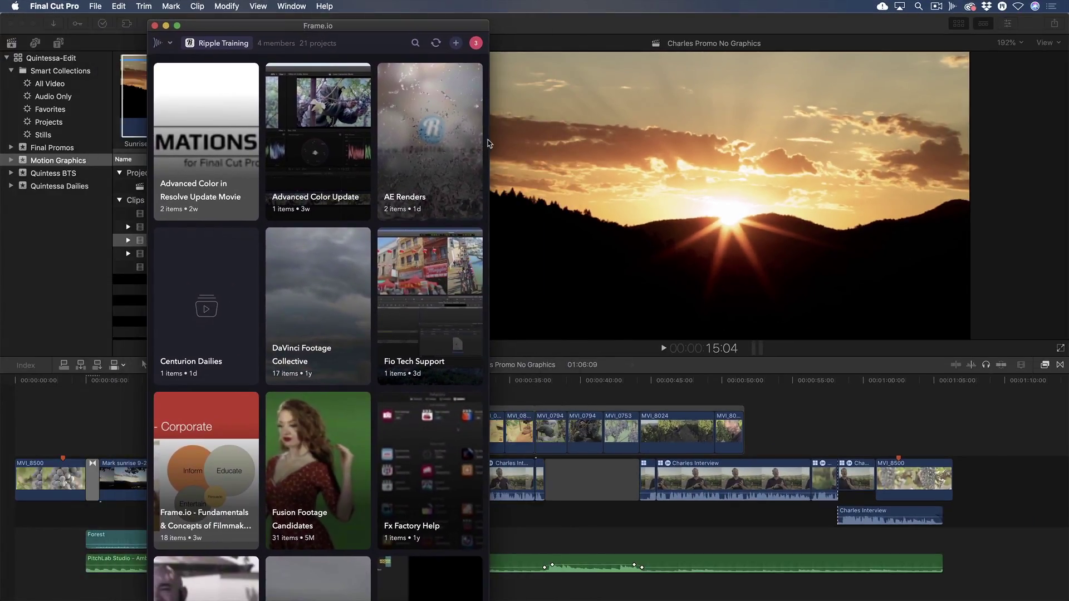
mouse_move(489, 140)
mouse_down()
mouse_move(612, 139)
mouse_move(479, 136)
mouse_up()
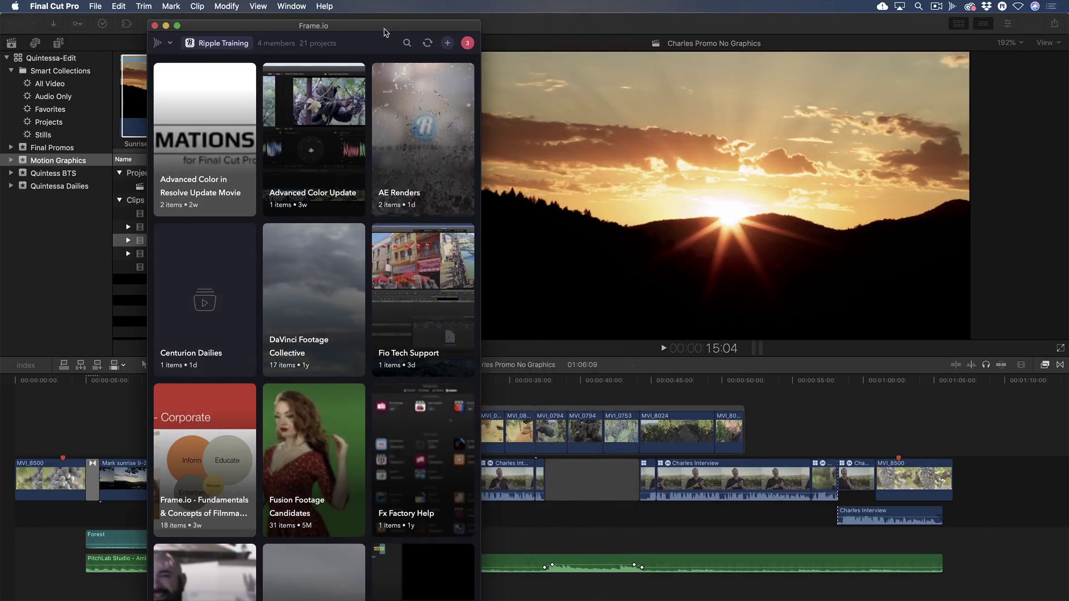
Resize the editing window and move Frame.io to its left so they sit side by side
click(10, 234)
drag(3, 234, 406, 224)
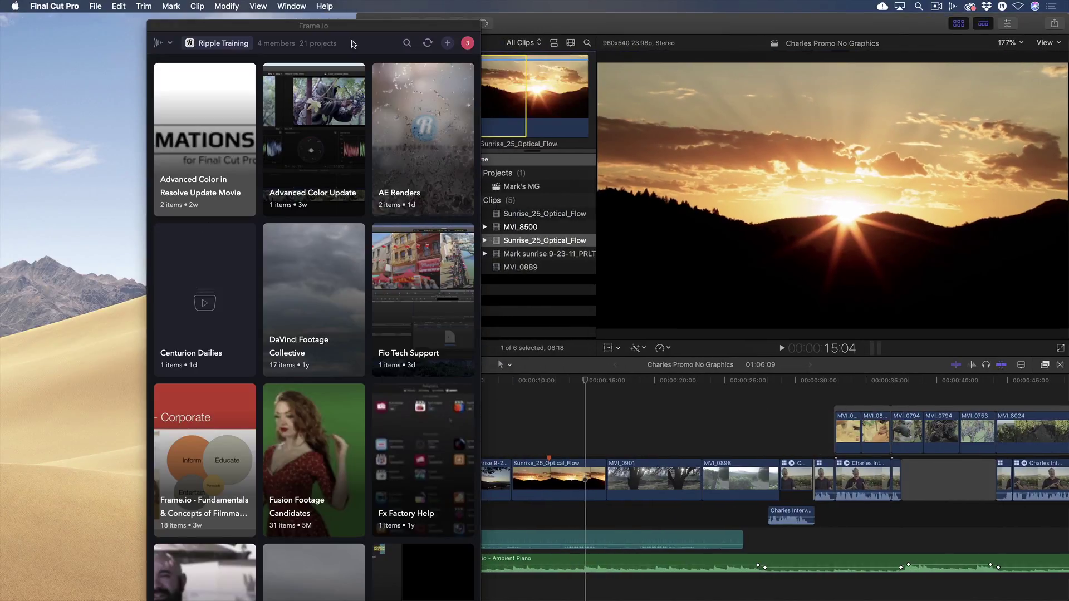
drag(325, 30, 177, 23)
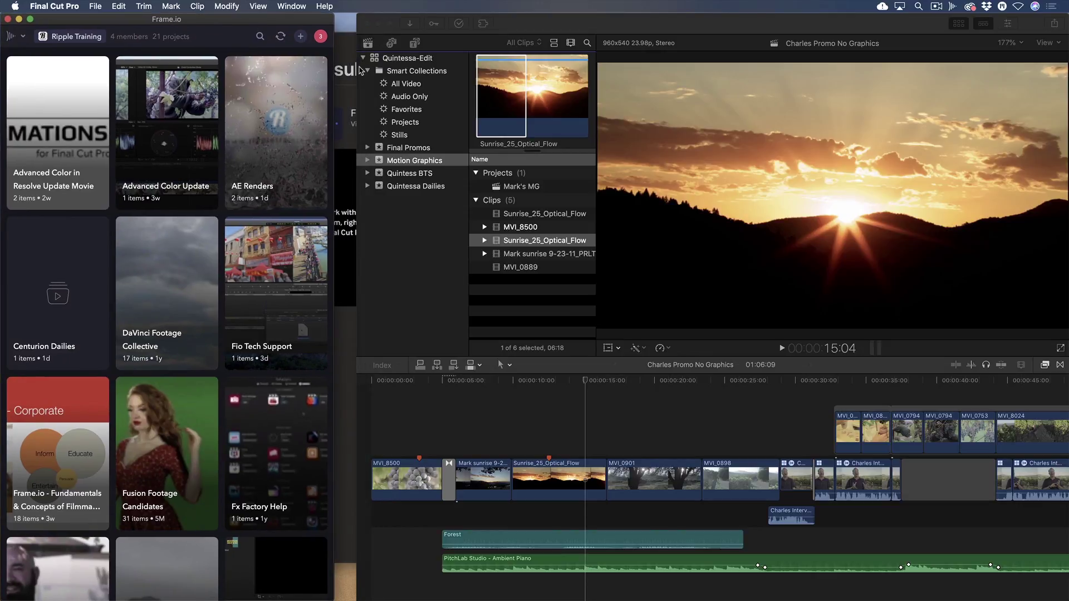
drag(357, 71, 335, 70)
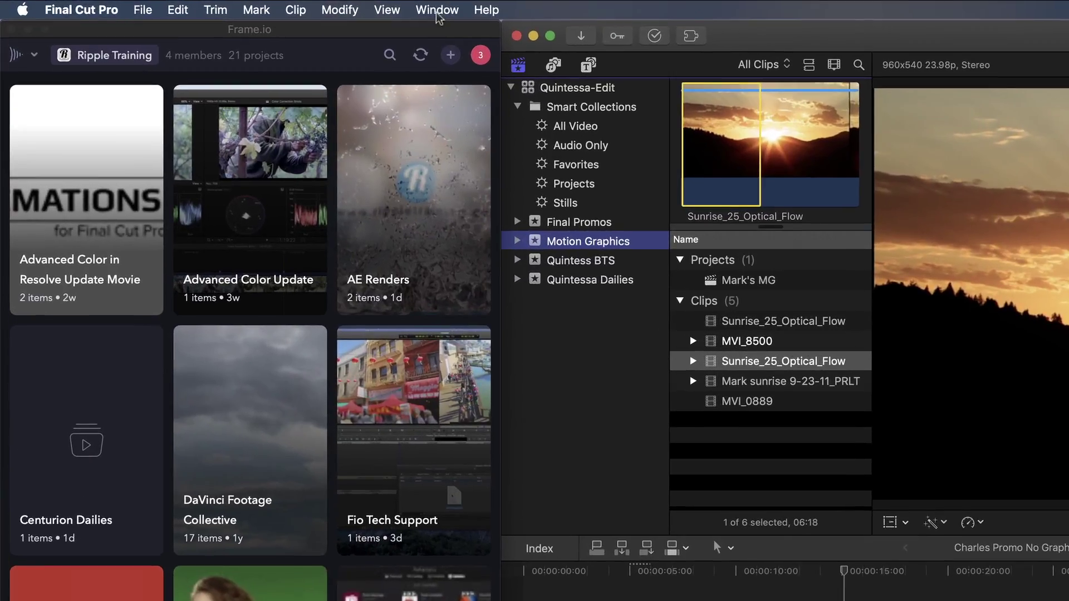
Save the current window layout as a workspace named 'Frame.io Extension'
click(290, 7)
mouse_move(454, 142)
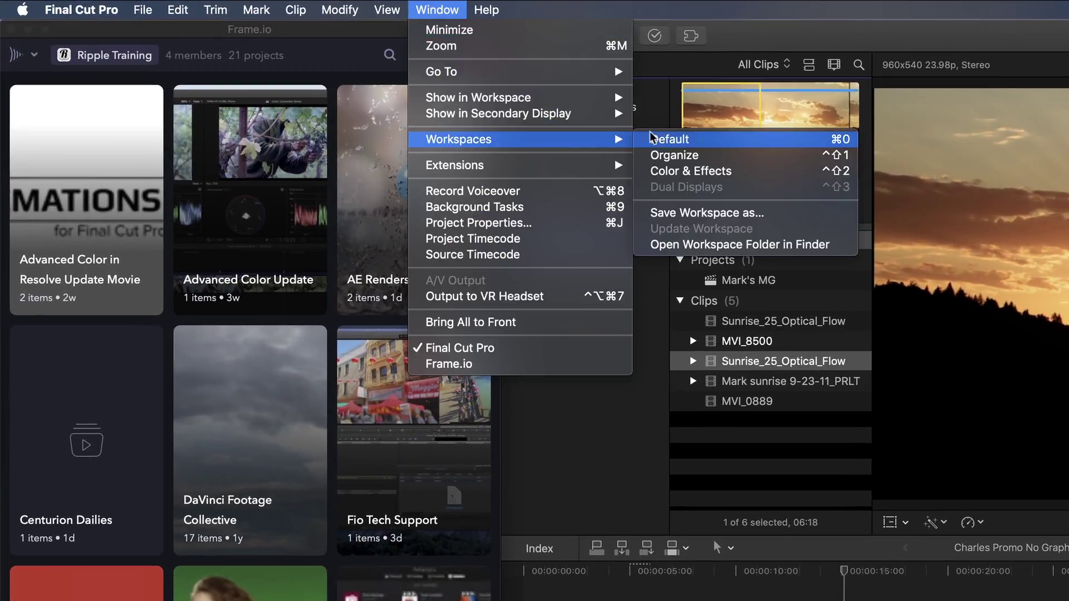
click(680, 213)
text(Frame.io)
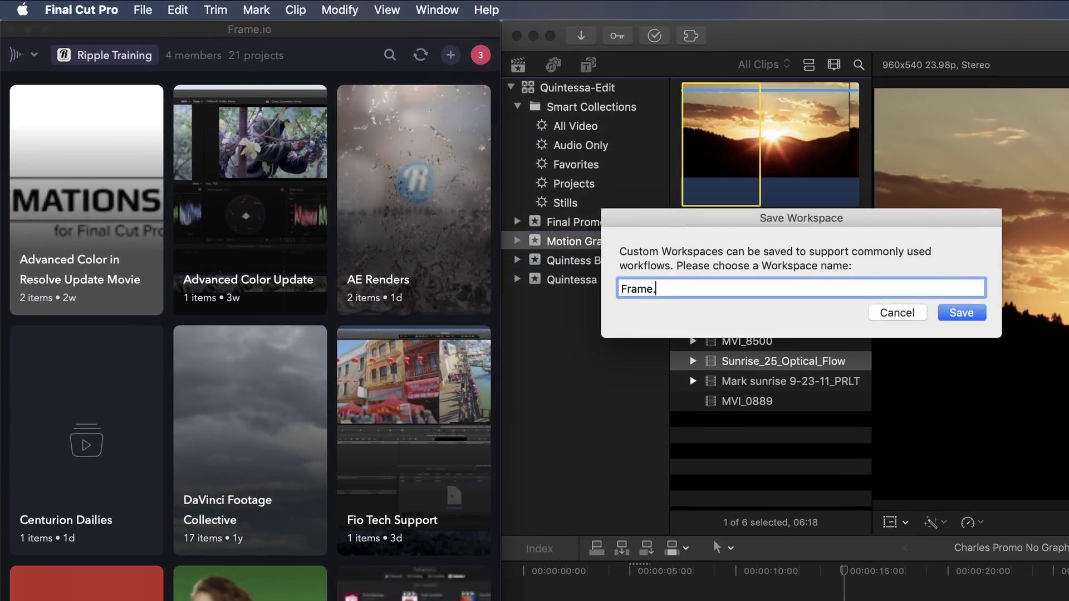
text( Extension)
key(Return)
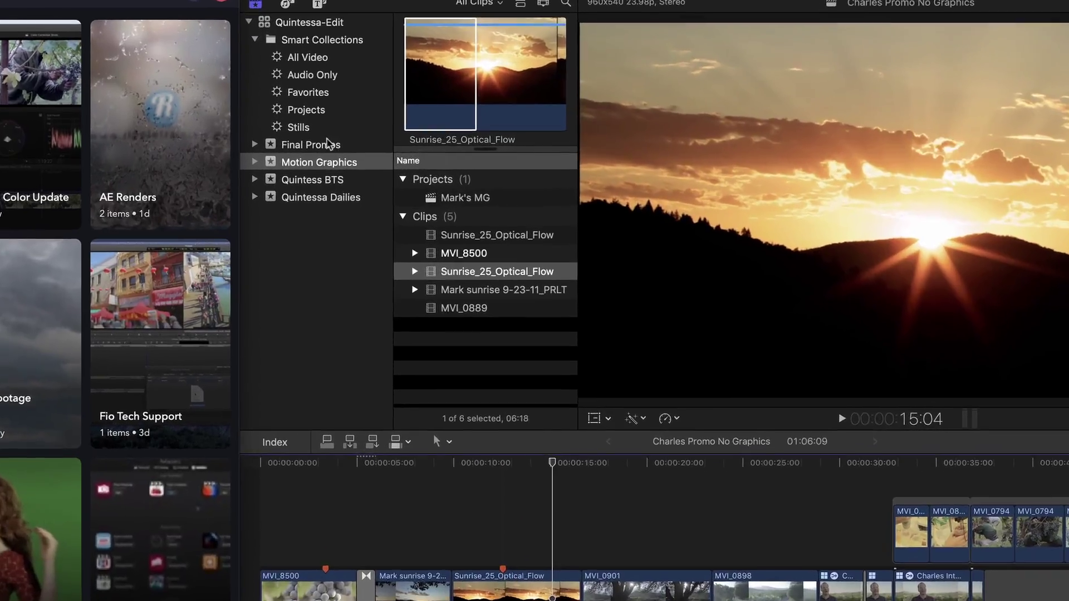
In the Projects collection, share Charles Promo No Graphics using Frame.io H.264
click(389, 123)
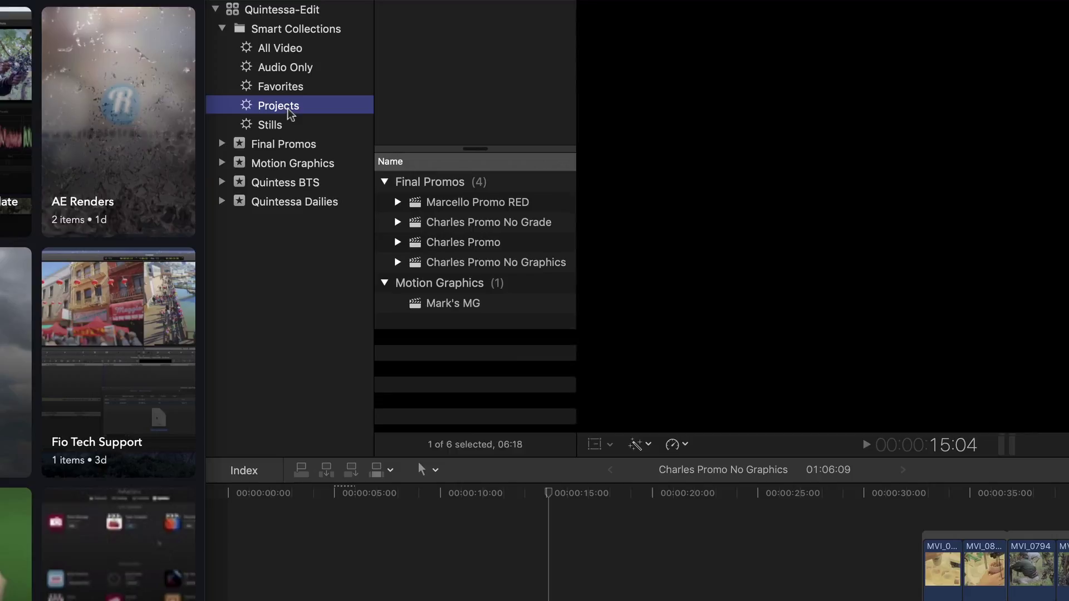
click(418, 266)
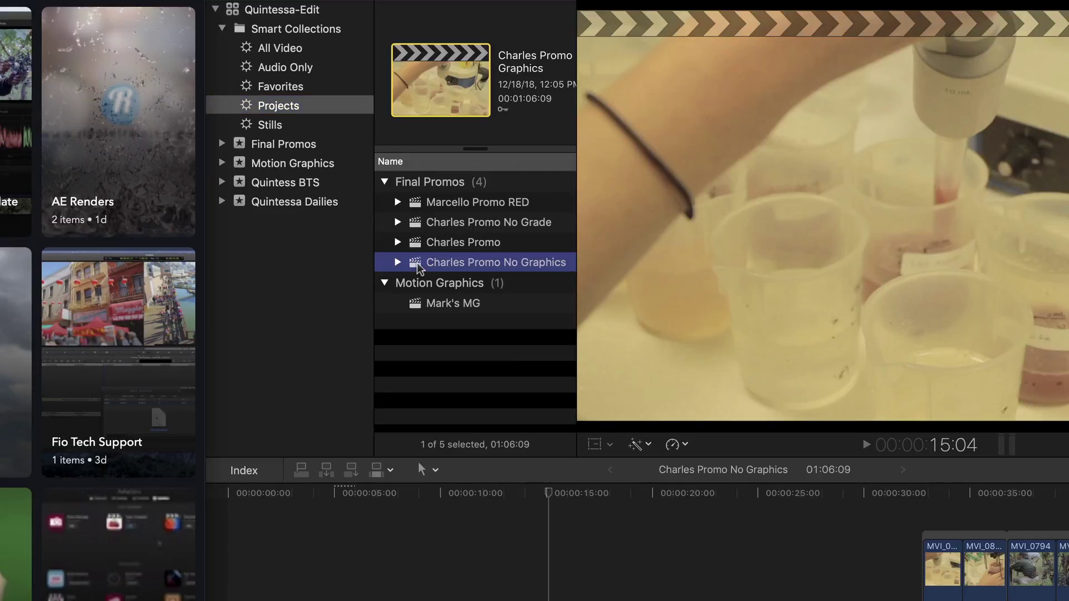
right_click(419, 266)
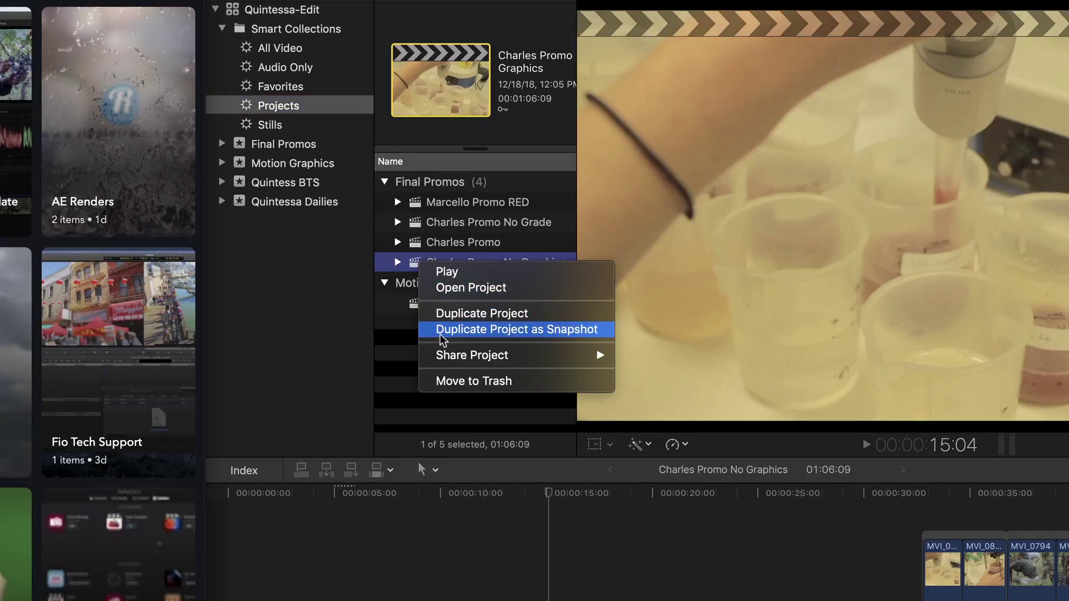
mouse_move(442, 356)
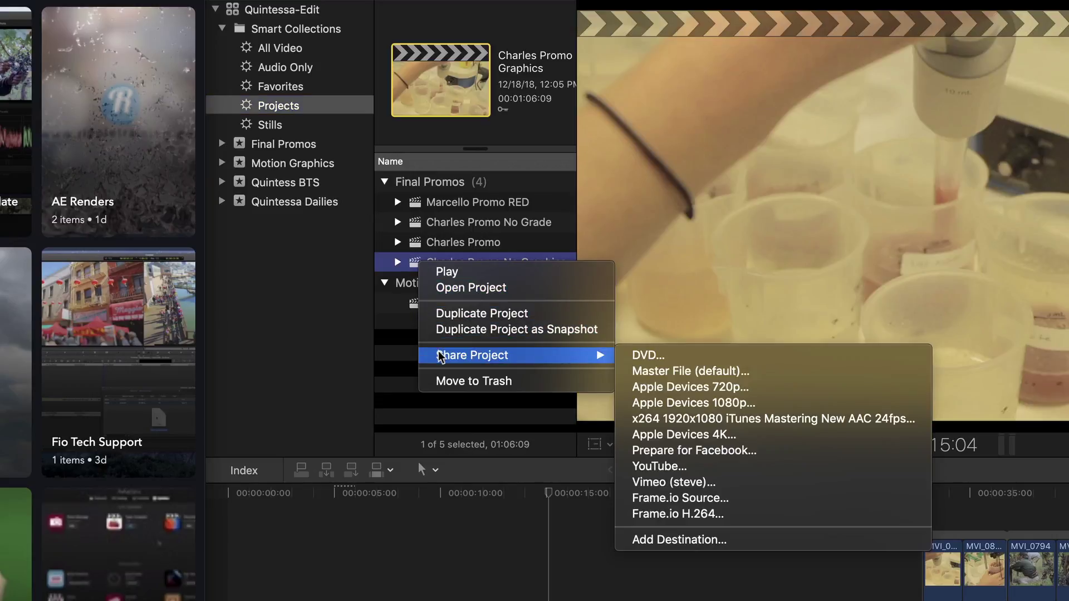
click(726, 518)
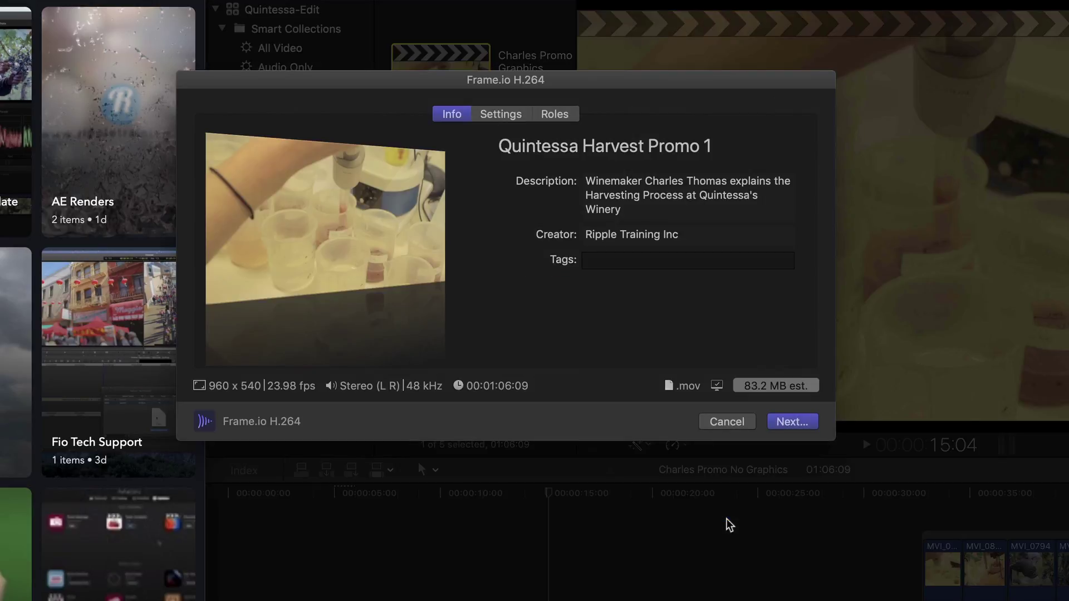
Keep the whole-timeline upload option and enable exporting to-do markers as Frame.io comments
click(791, 423)
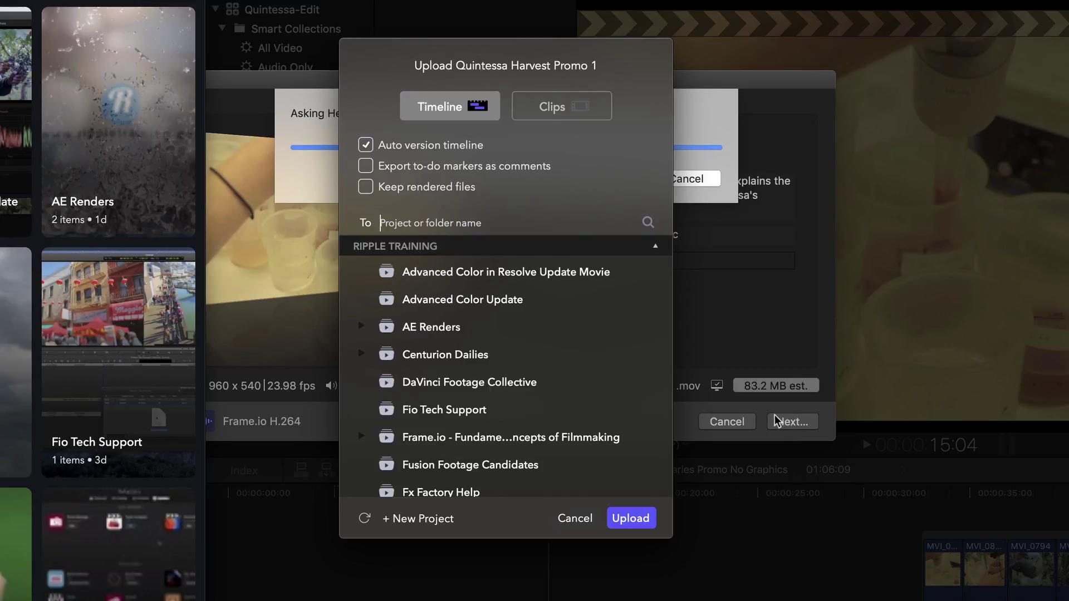
click(589, 116)
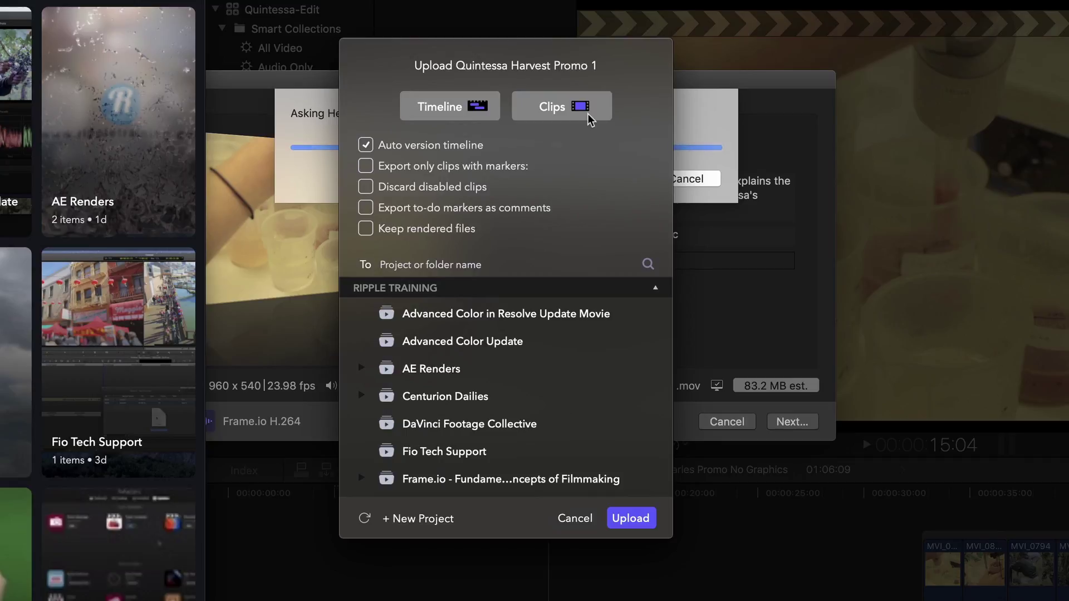
click(588, 116)
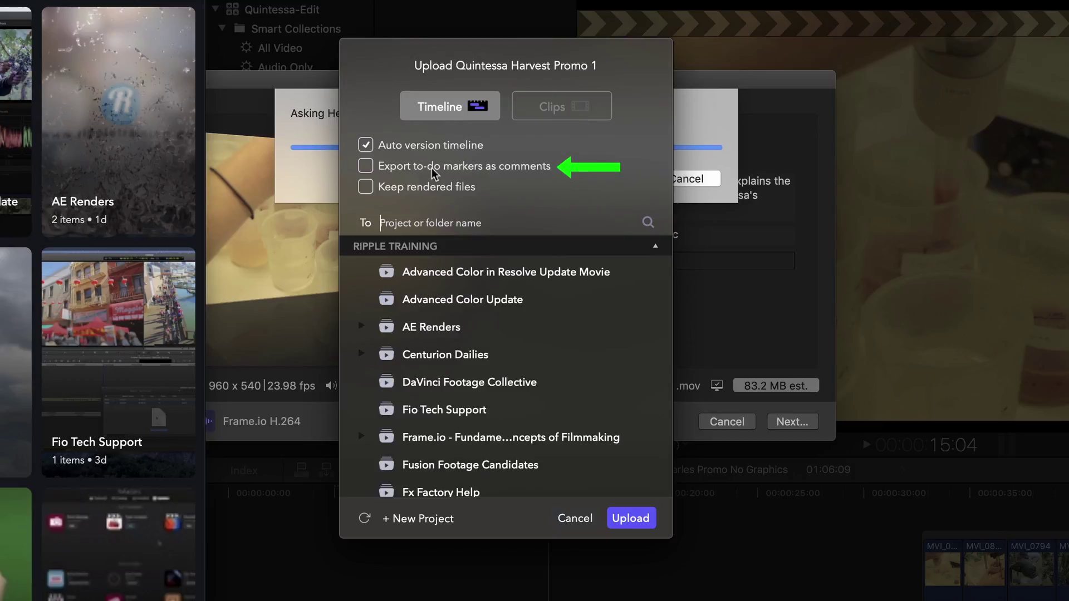
click(366, 167)
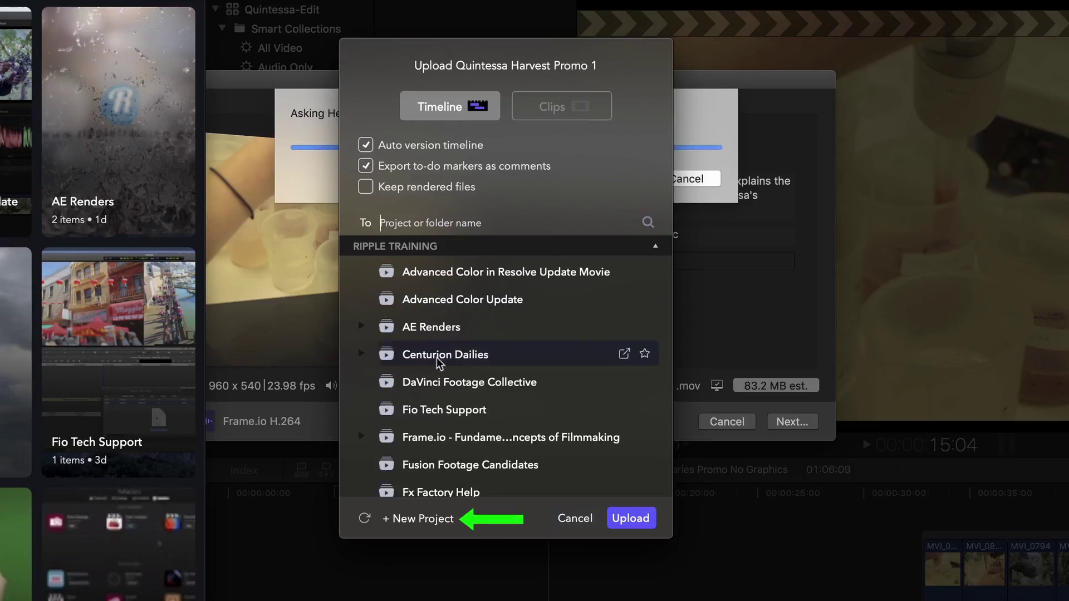
Create a Frame.io project named 'Quintessa Vineyard' and start uploading the timeline into it
click(387, 521)
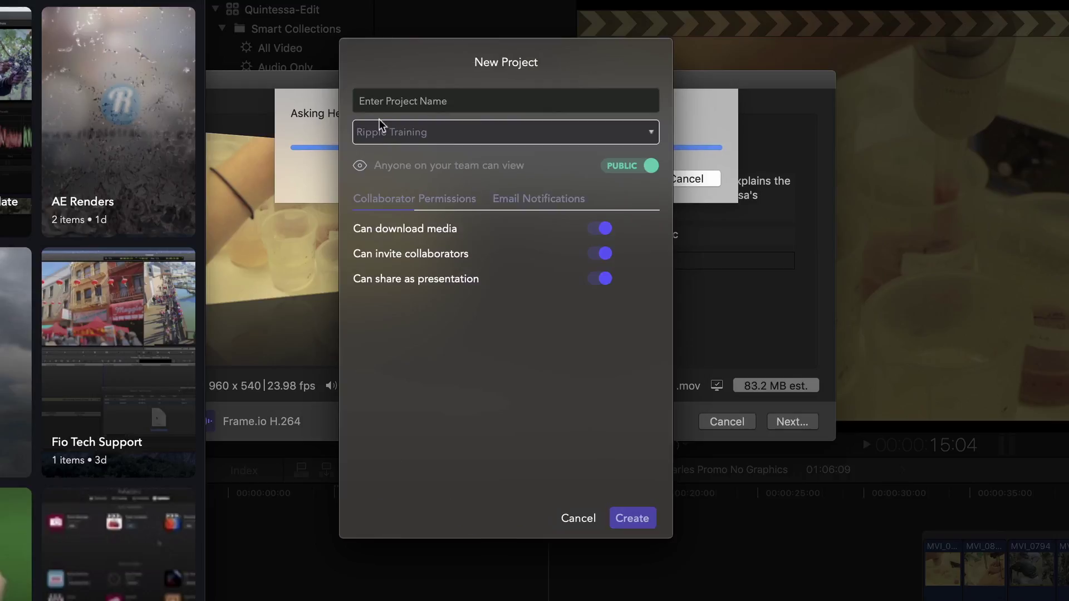
click(376, 101)
text(Quintessa Vineyard)
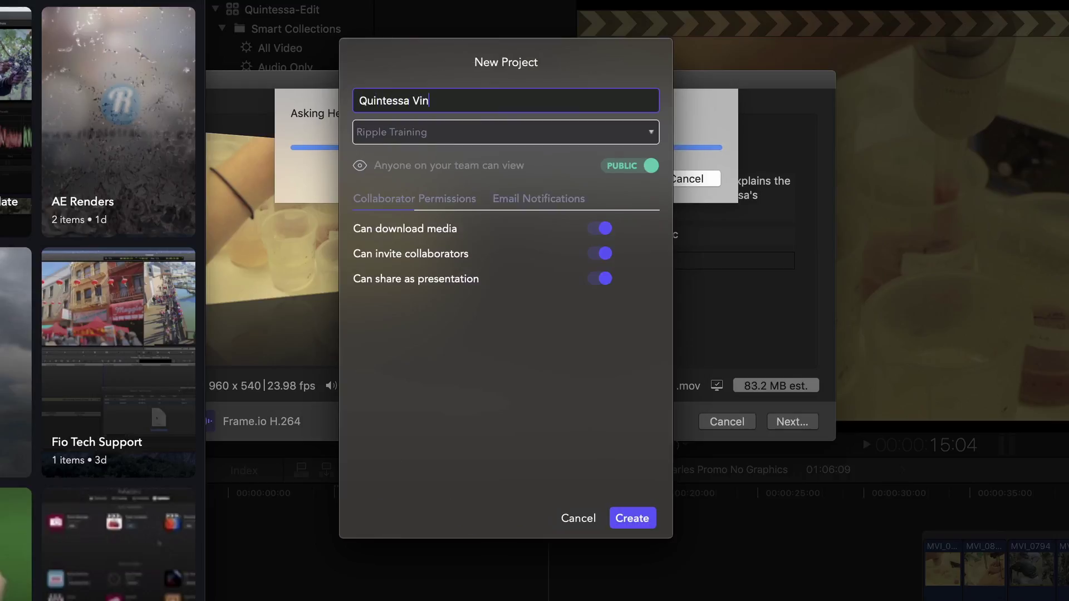
click(627, 519)
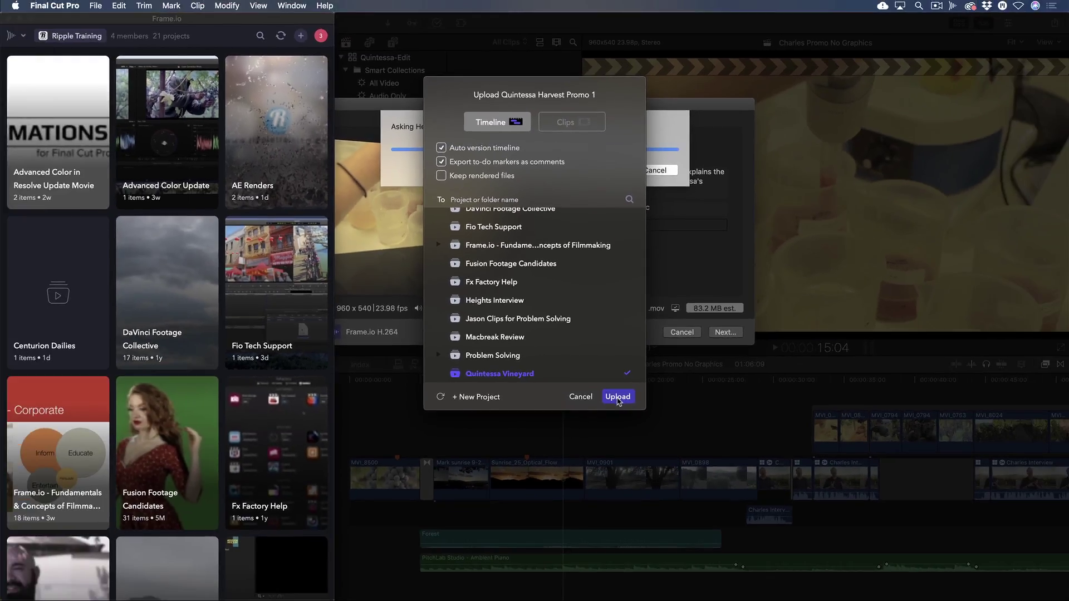
click(617, 397)
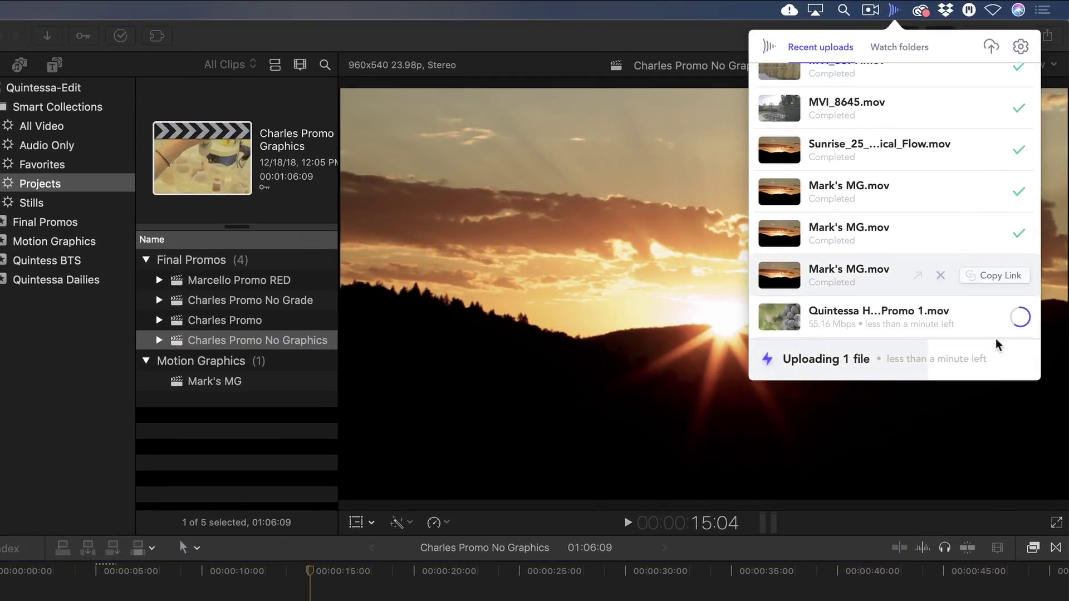
Check Frame.io's Recent uploads list for the Quintessa Harvest Promo 1 upload progress
mouse_move(997, 347)
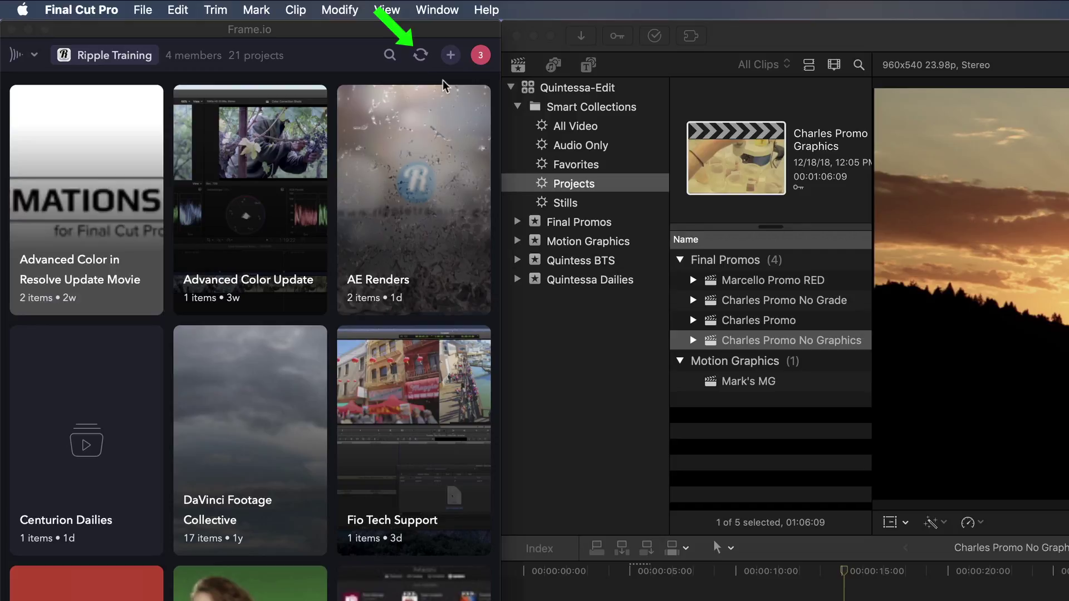
Refresh the project list, open Quintessa Vineyard, and open Quintessa Harvest Promo 1.mov for review
click(421, 56)
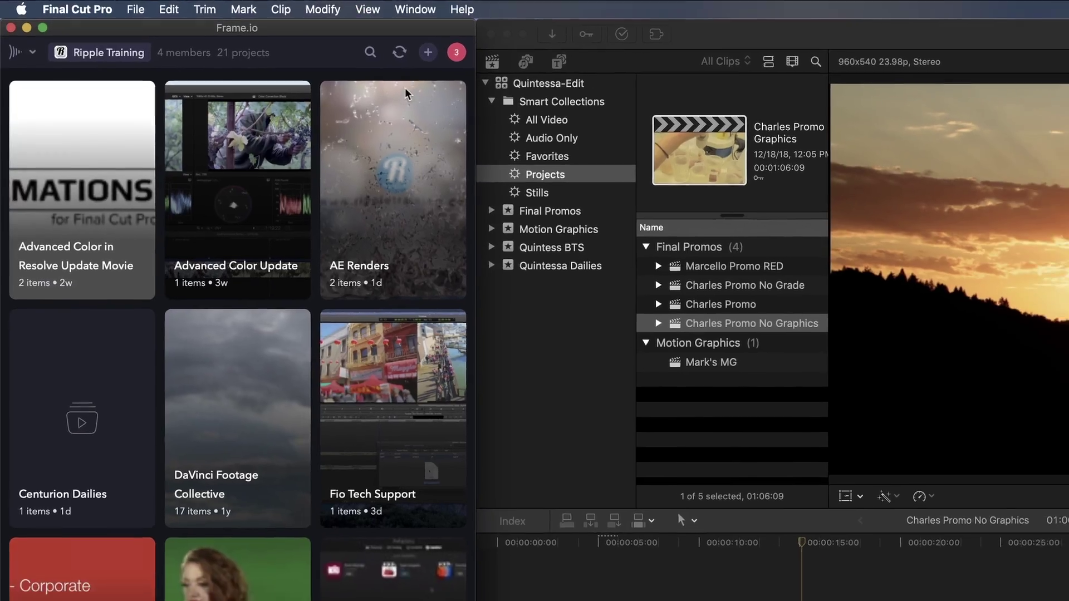
scroll(426, 101, down, 10)
scroll(388, 93, down, 6)
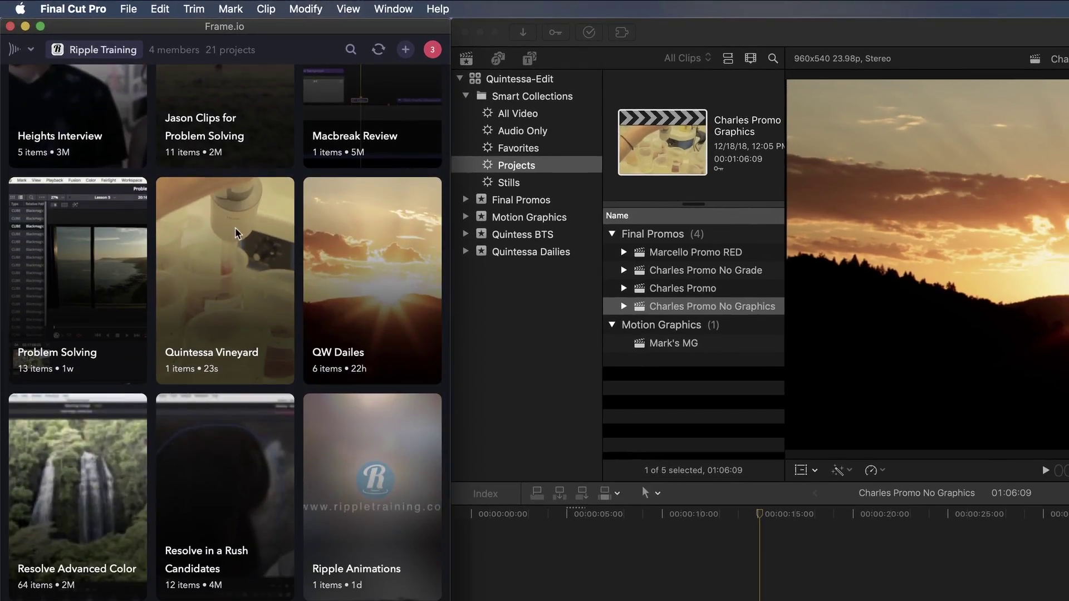
click(235, 227)
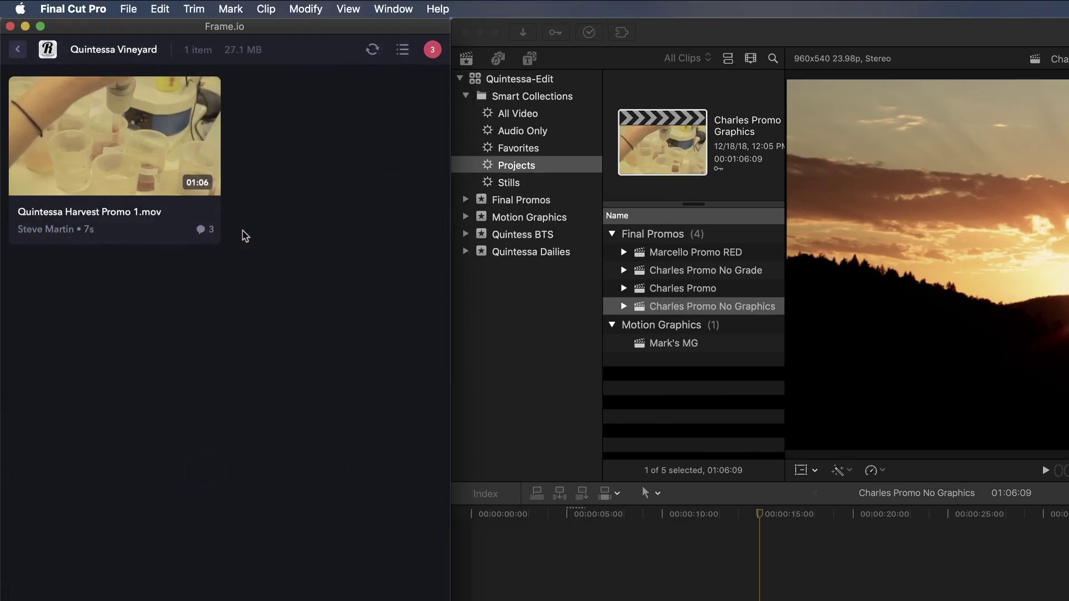
click(115, 144)
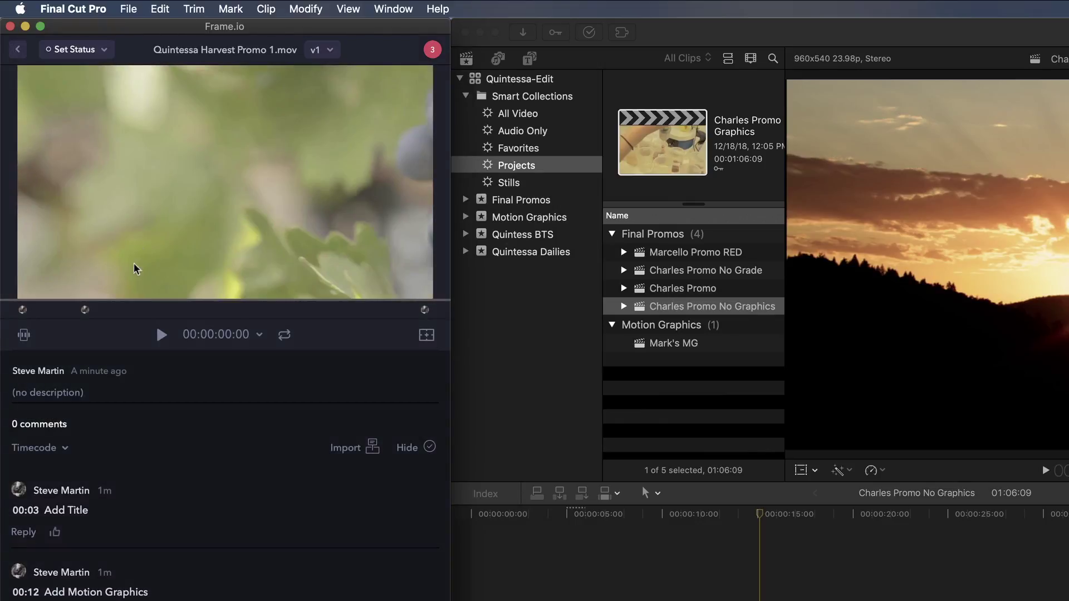
Link the Frame.io playhead to the timeline, then jump between the 00:03 and 00:12 comments, ending at 00:03
click(38, 336)
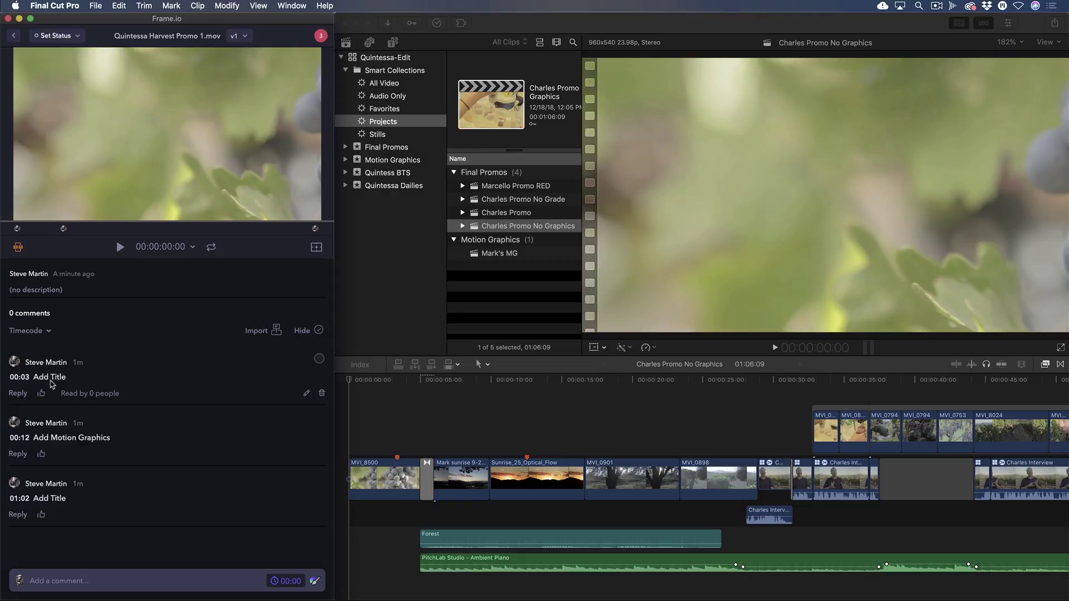
click(52, 383)
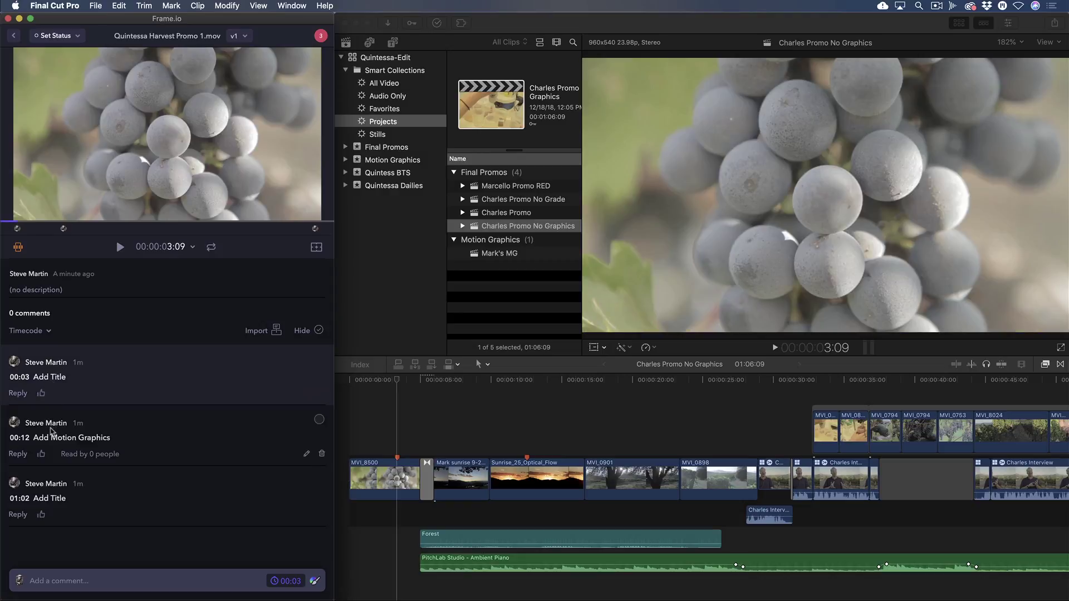
click(52, 430)
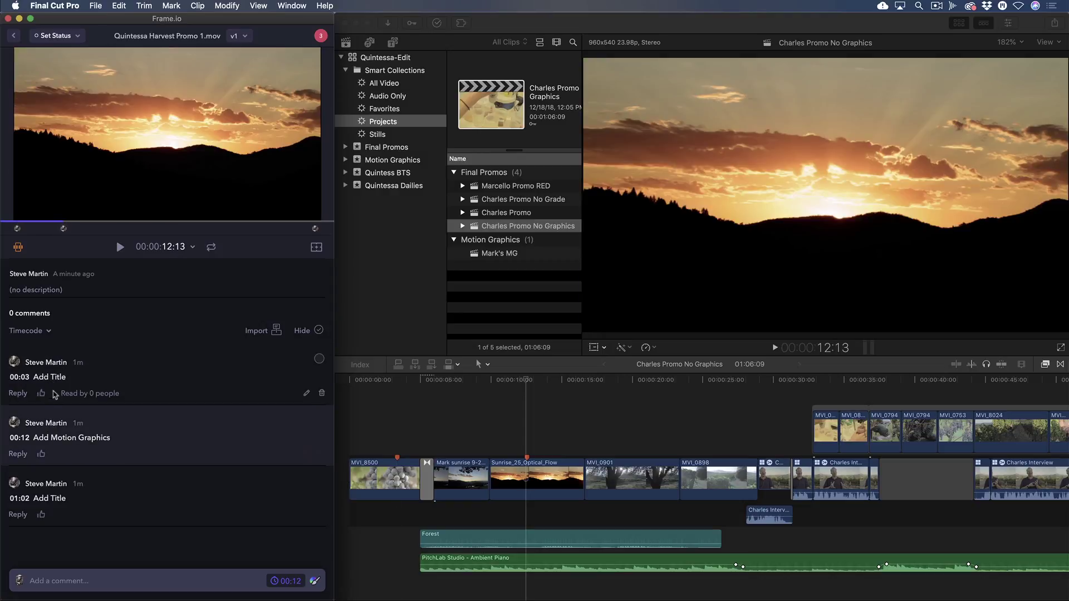
click(56, 391)
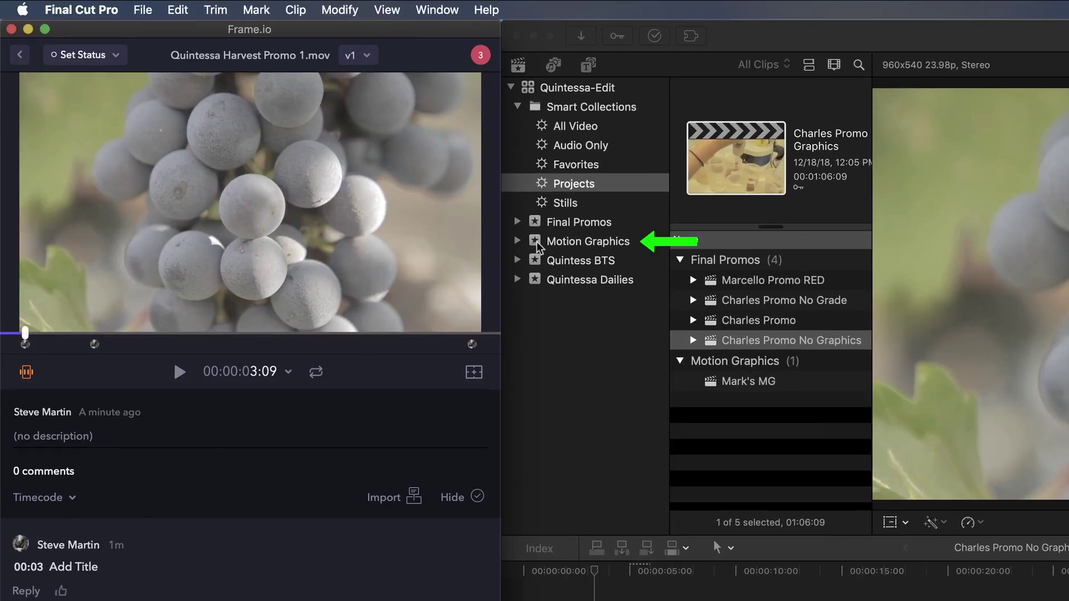
Drag Sunrise_25_Optical_Flow, MVI_8500 and MVI_0889 from Motion Graphics into the Frame.io project's file list
click(537, 247)
click(538, 247)
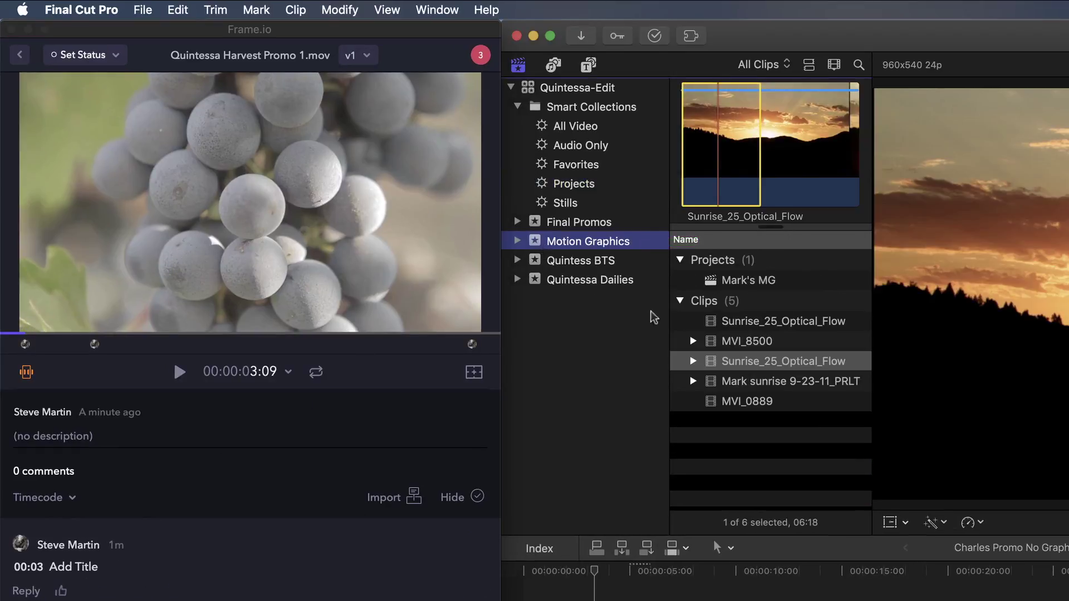
click(20, 55)
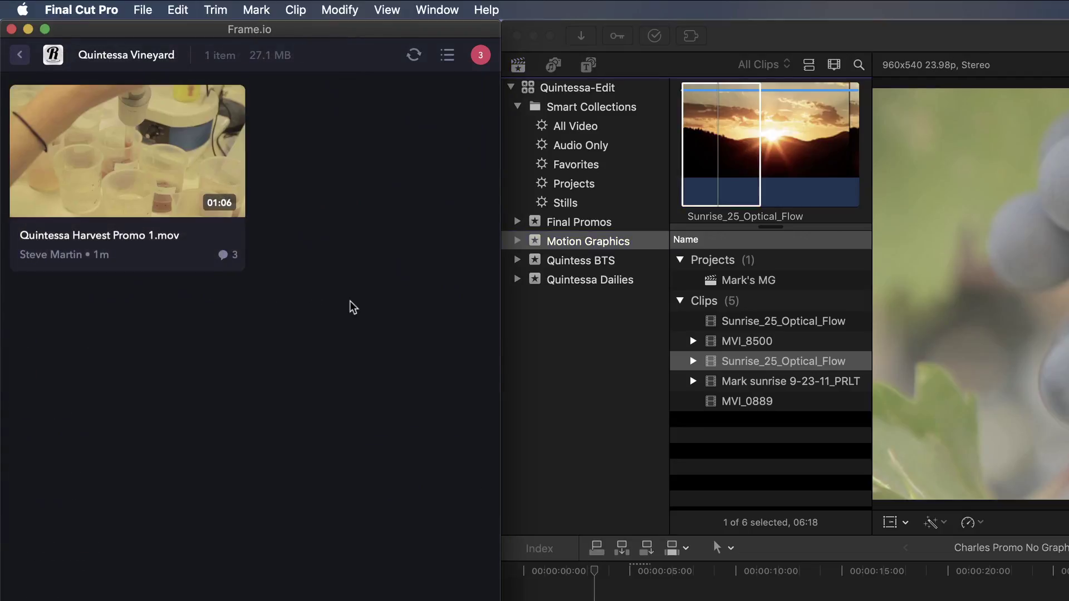
click(714, 325)
super+click(710, 341)
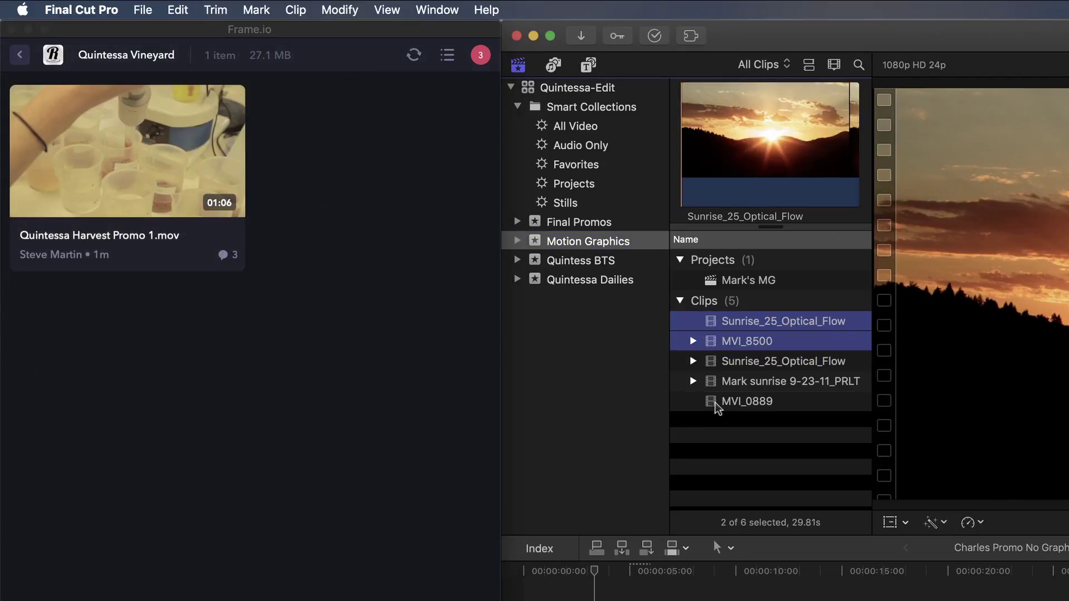
super+click(718, 402)
drag(718, 402, 223, 416)
drag(177, 329, 170, 328)
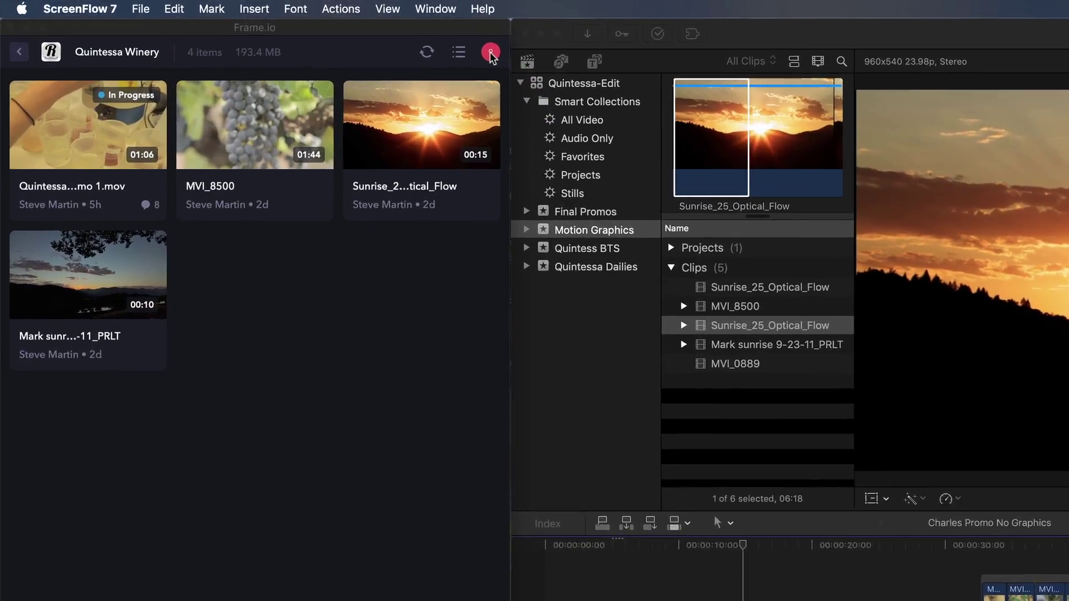
Open Frame.io's comment notifications and scroll through the recent alerts
click(490, 53)
scroll(460, 127, down, 3)
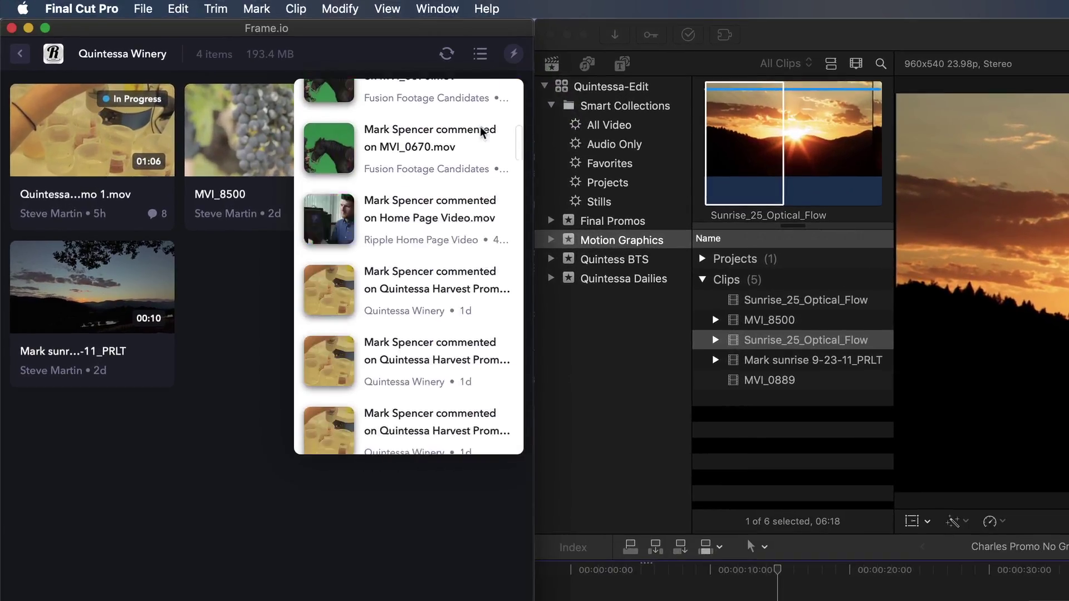
scroll(482, 132, down, 4)
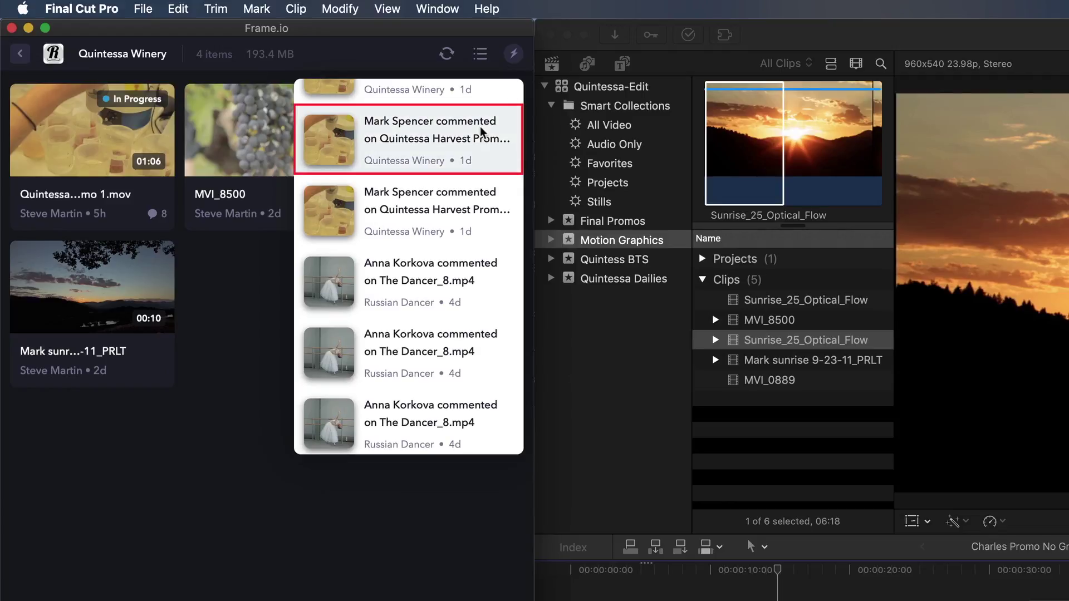
Open the Quintessa Harvest Promo 1.mov review with linked playheads and jump to the 00:04 grapes comment
click(461, 144)
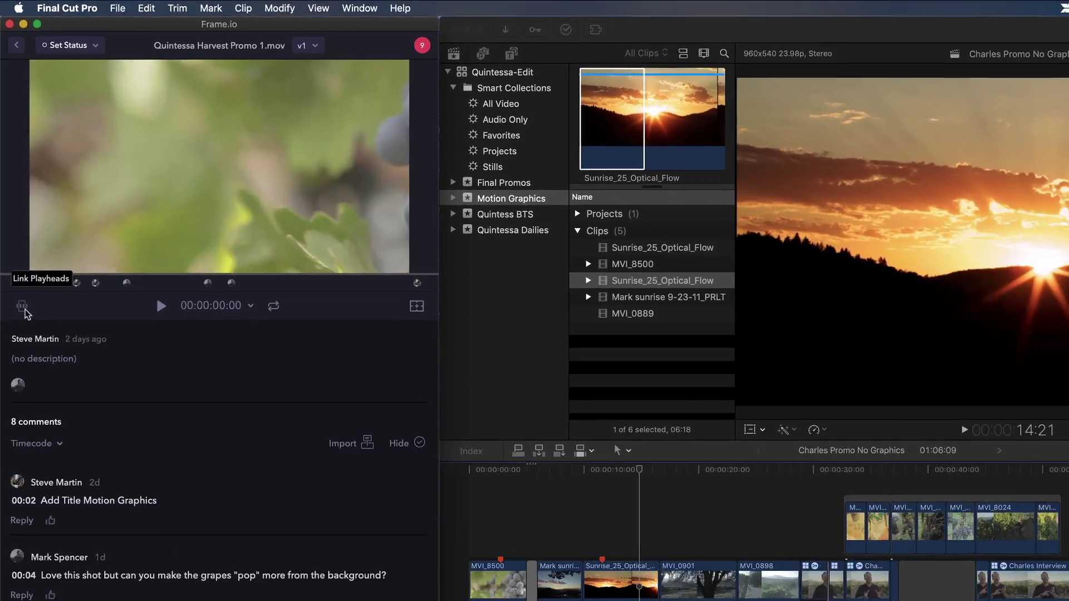
click(27, 372)
scroll(72, 334, down, 5)
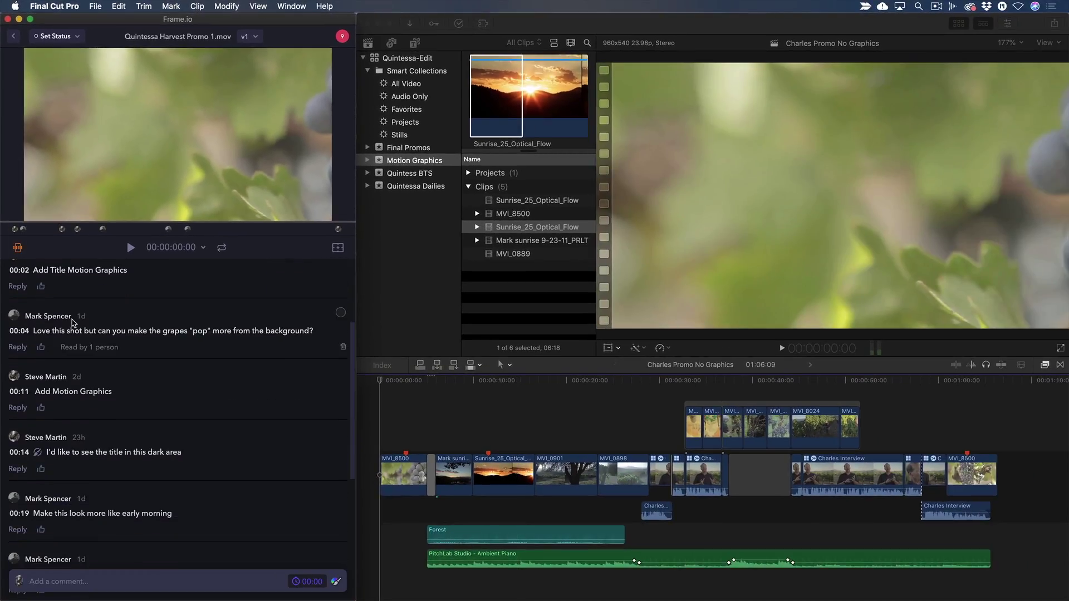
click(73, 323)
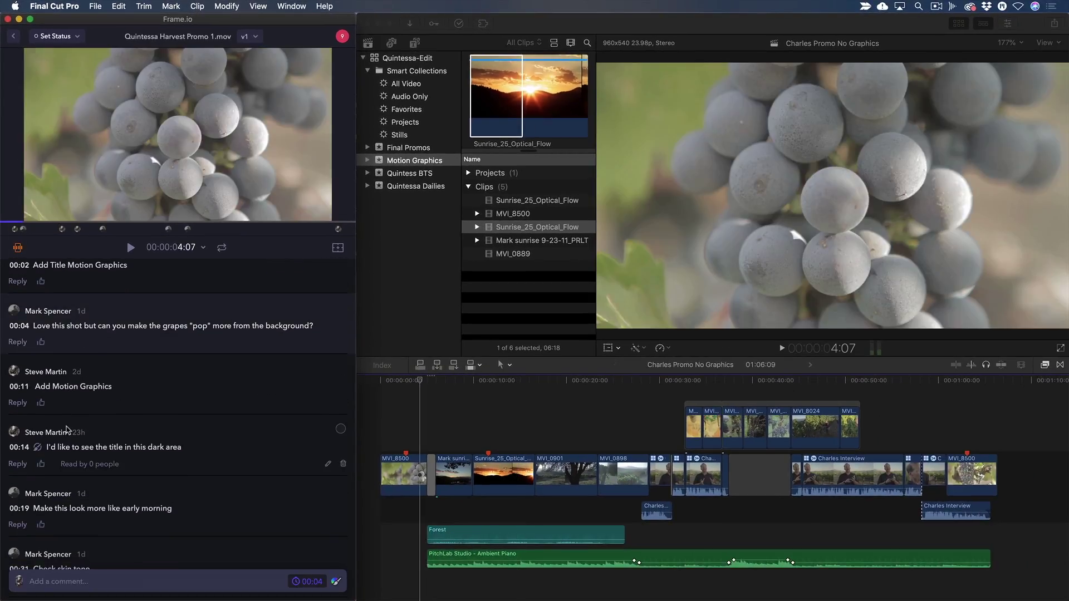
Step through the 00:19, 00:31 and 00:35 comments, then scrub back to the 00:14 sunset shot
scroll(67, 423, down, 3)
click(68, 434)
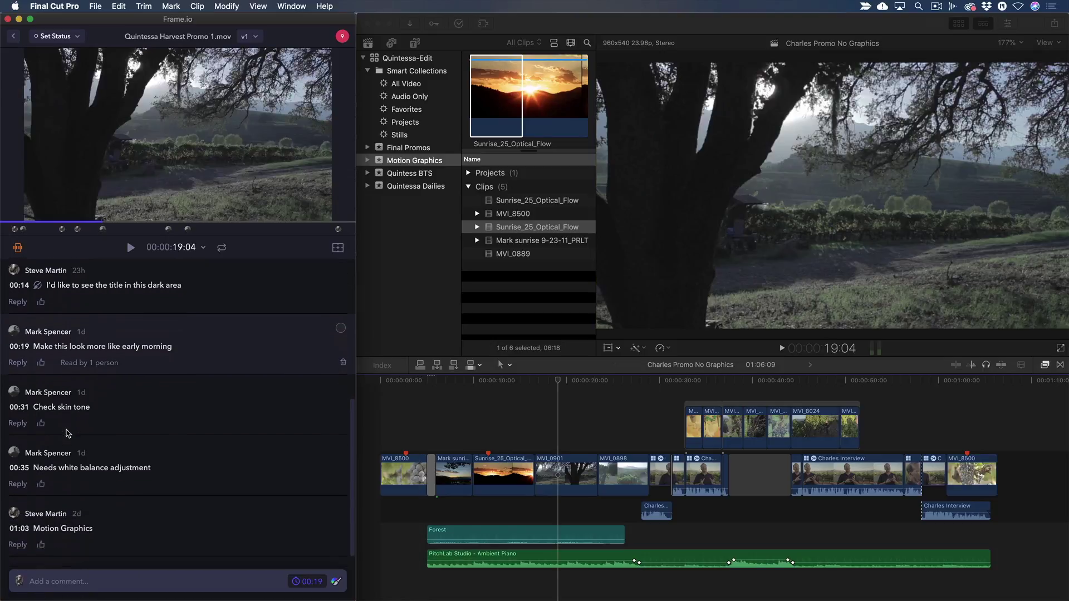
scroll(78, 417, down, 3)
click(81, 413)
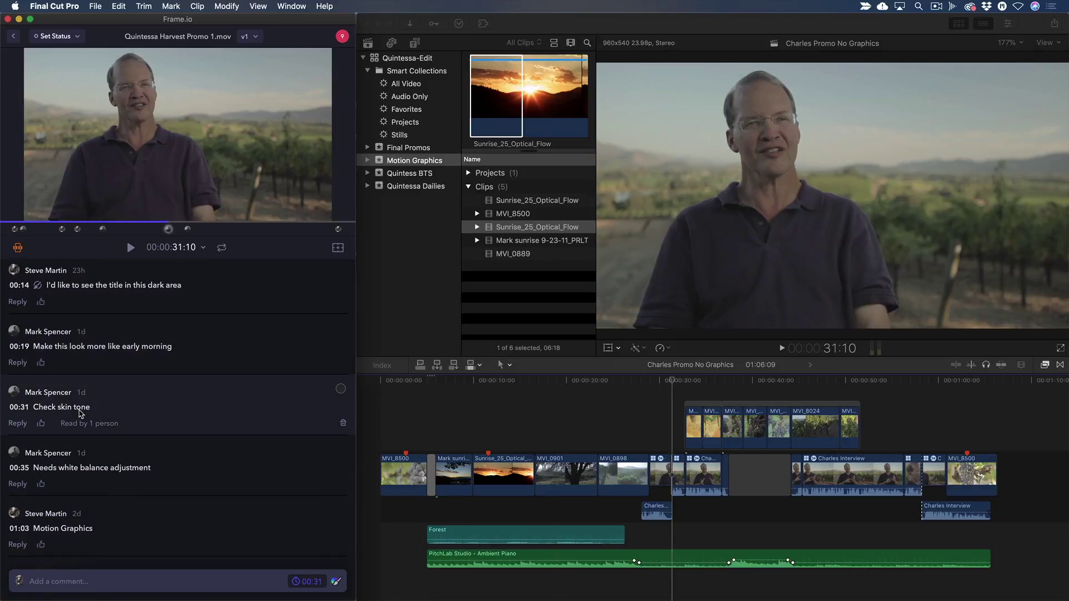
click(59, 468)
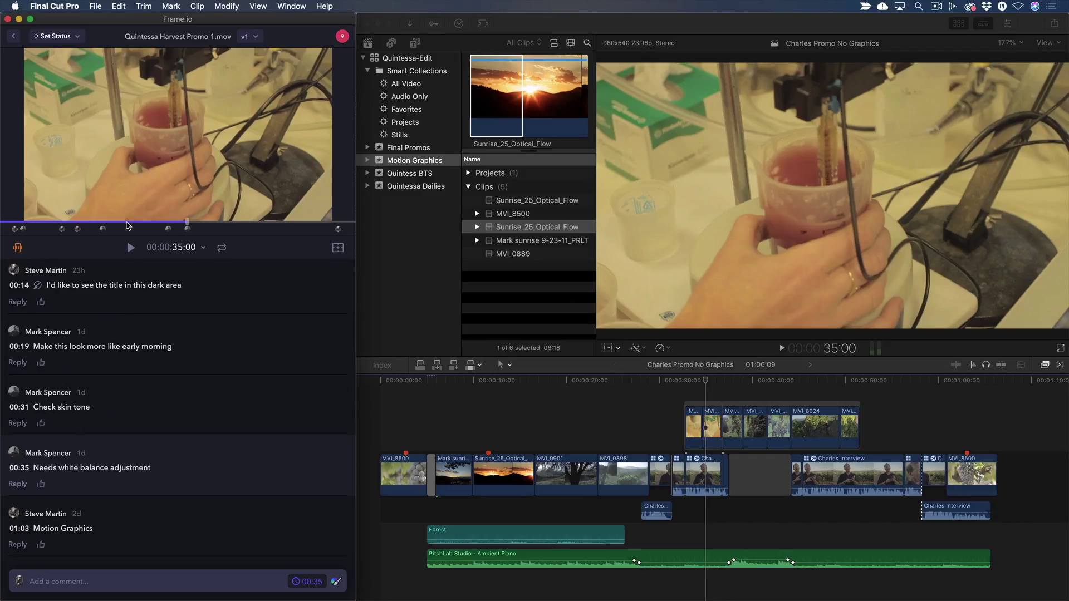
drag(188, 224, 78, 222)
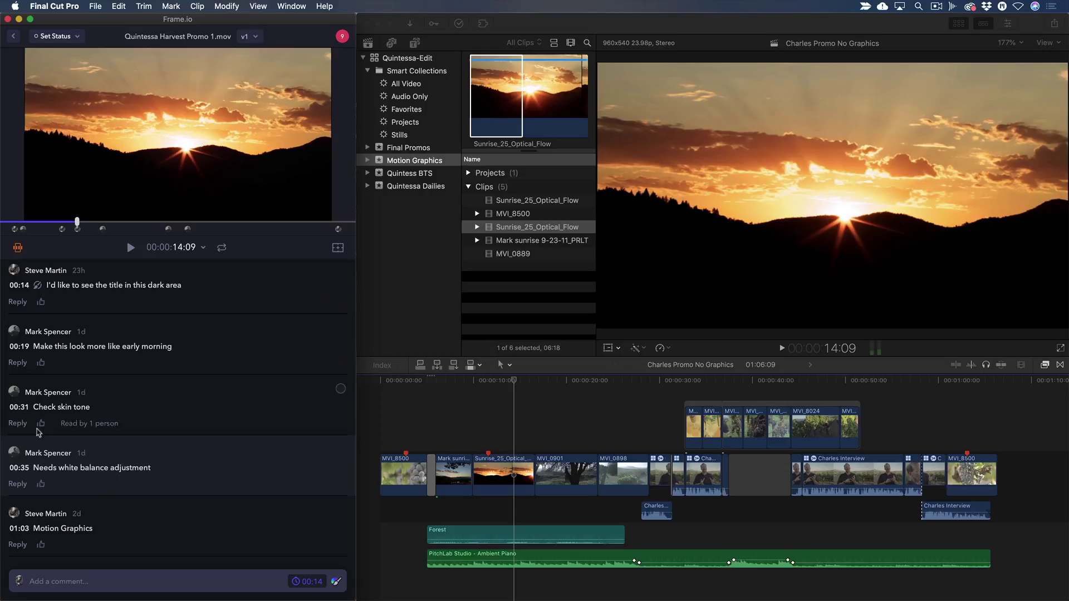
Write the comment 'Bring in Title Here' and draw a rectangle over the dark hills below the sun
text(Bring in Title Here)
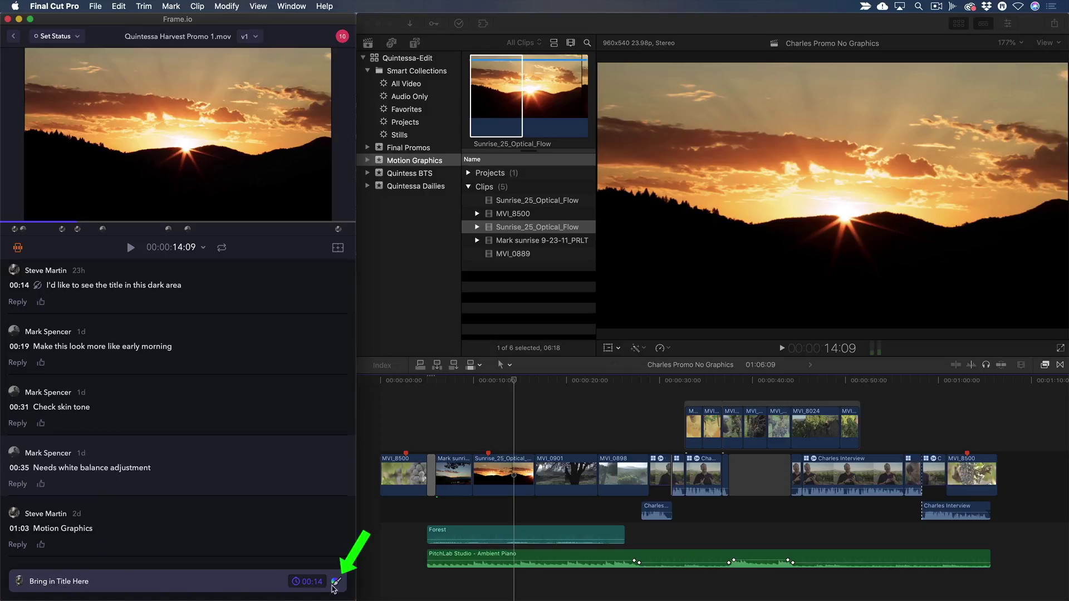
click(335, 583)
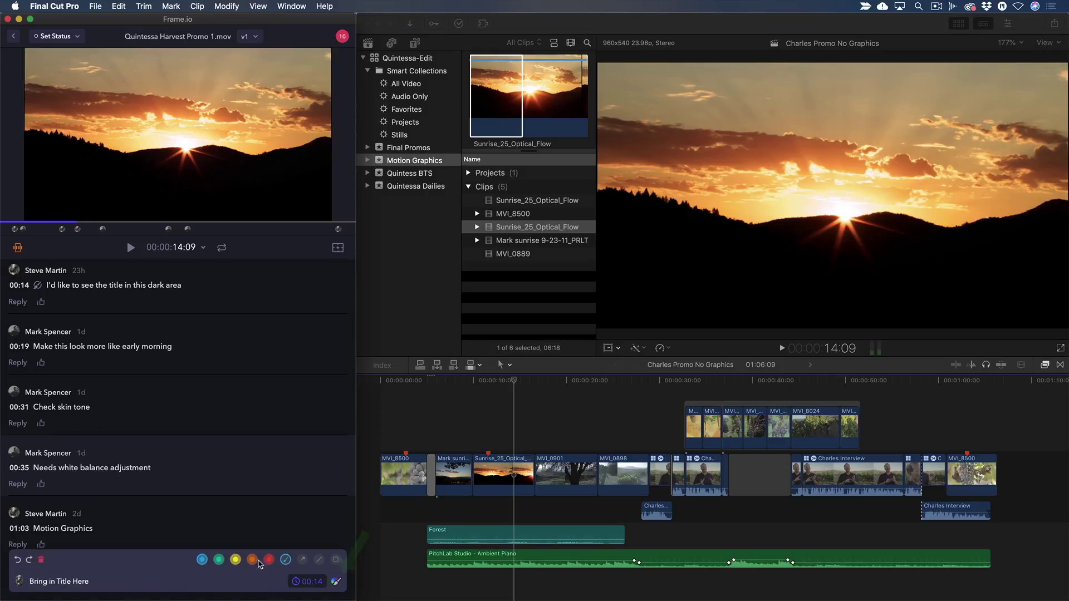
click(335, 562)
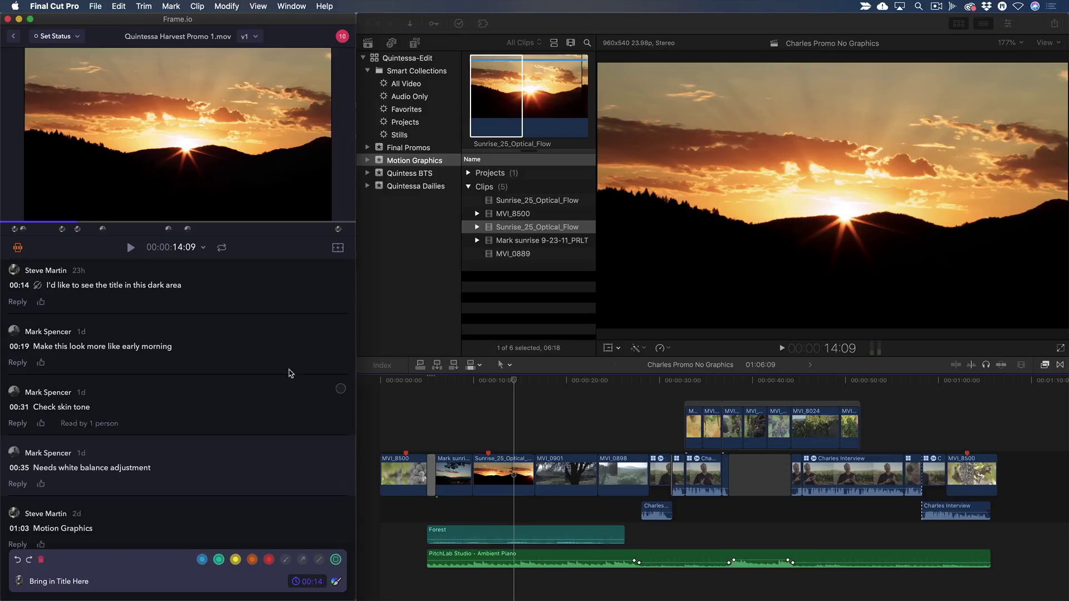
mouse_move(106, 178)
mouse_down()
mouse_move(141, 200)
mouse_move(244, 205)
mouse_up()
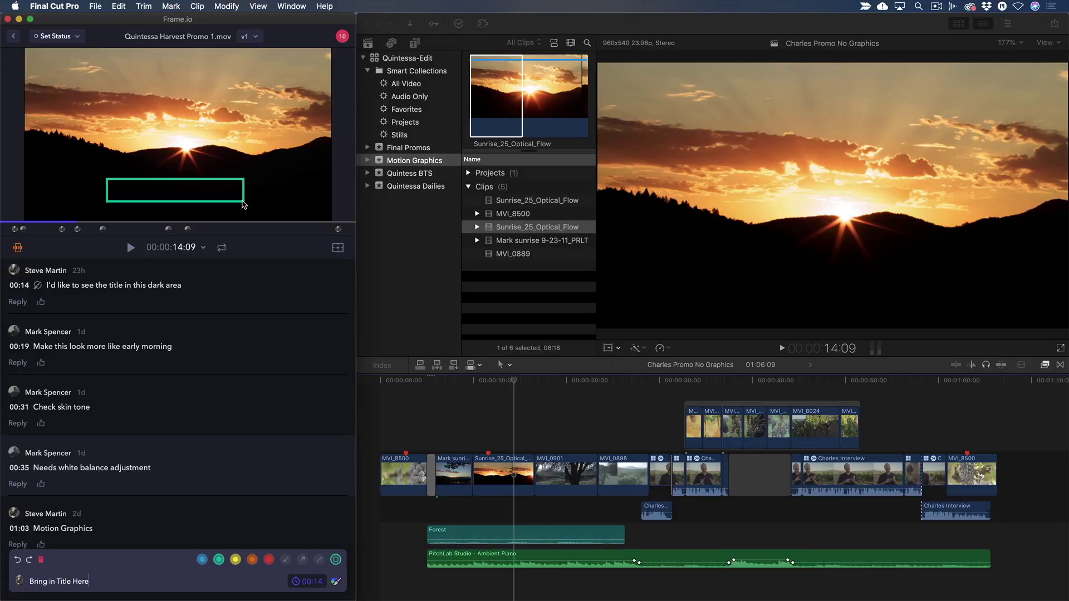
scroll(280, 296, up, 10)
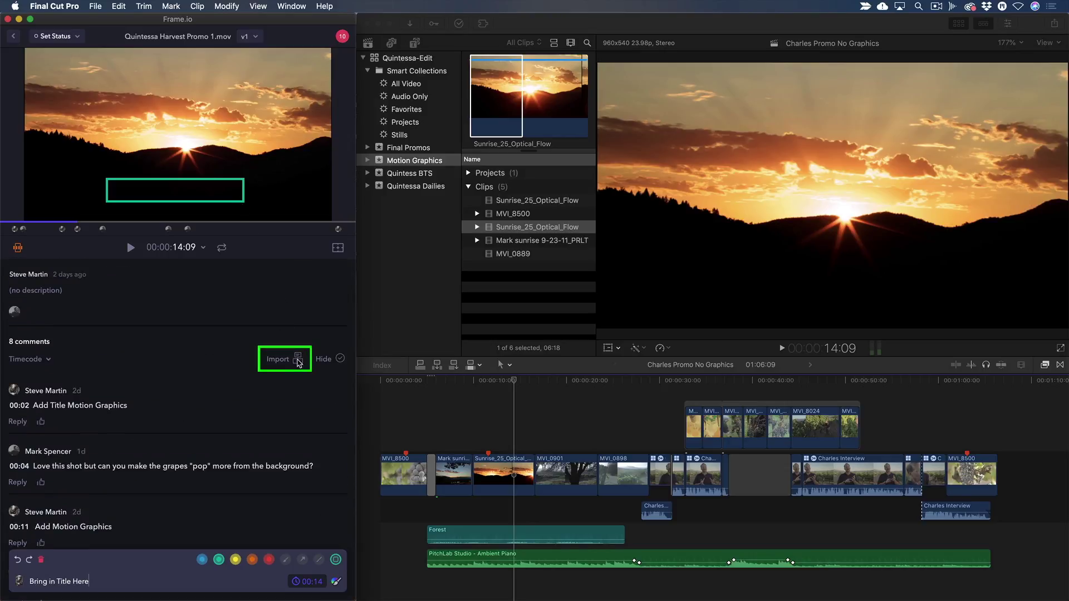
Import the Frame.io comments and place the comment marker clip onto the timeline, then select it
click(298, 361)
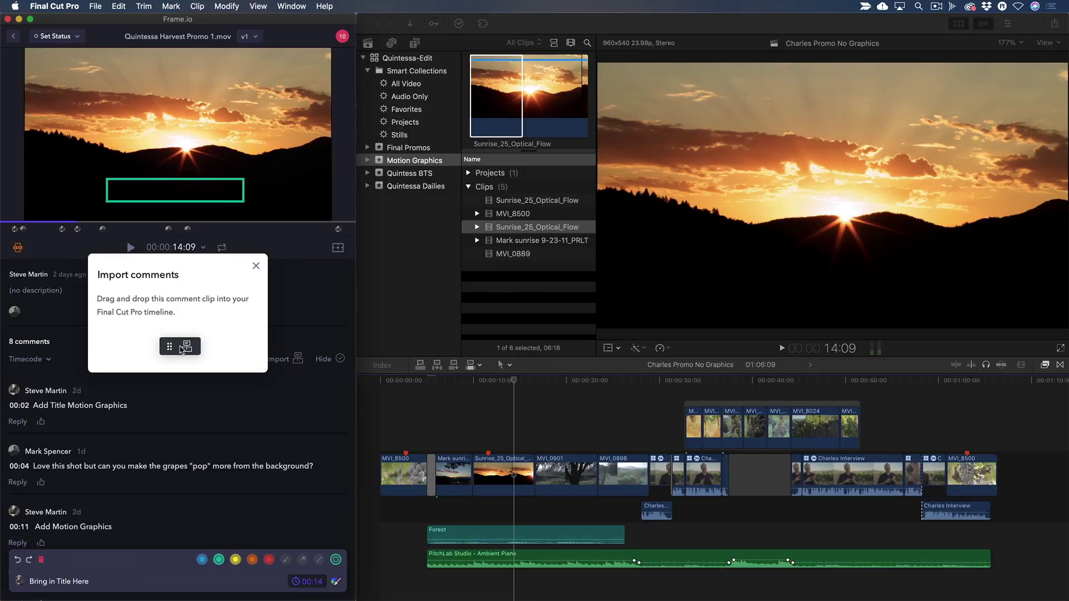
drag(180, 345, 415, 393)
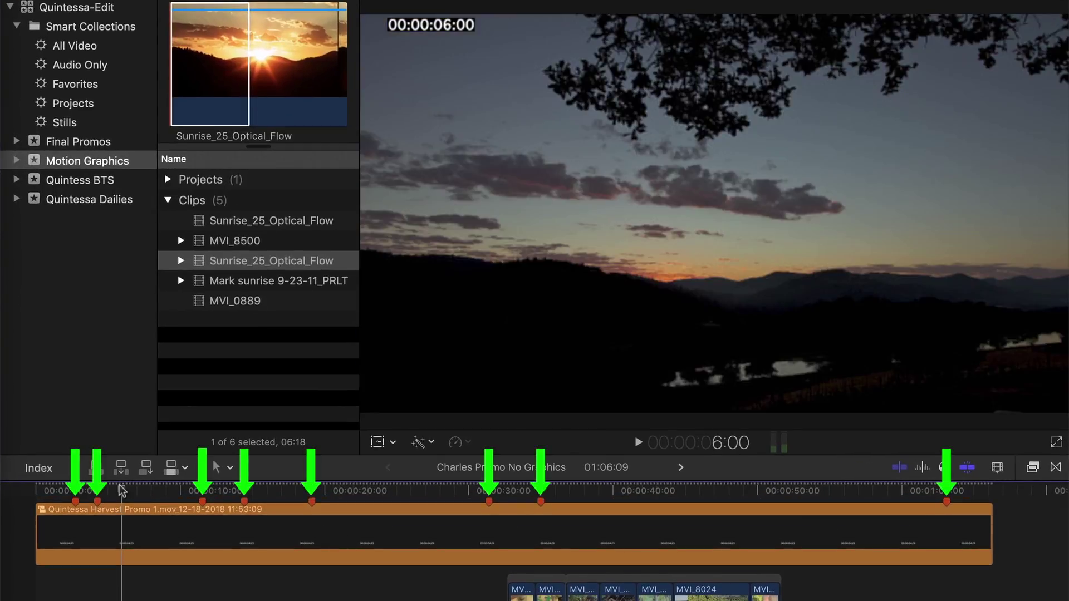
click(117, 515)
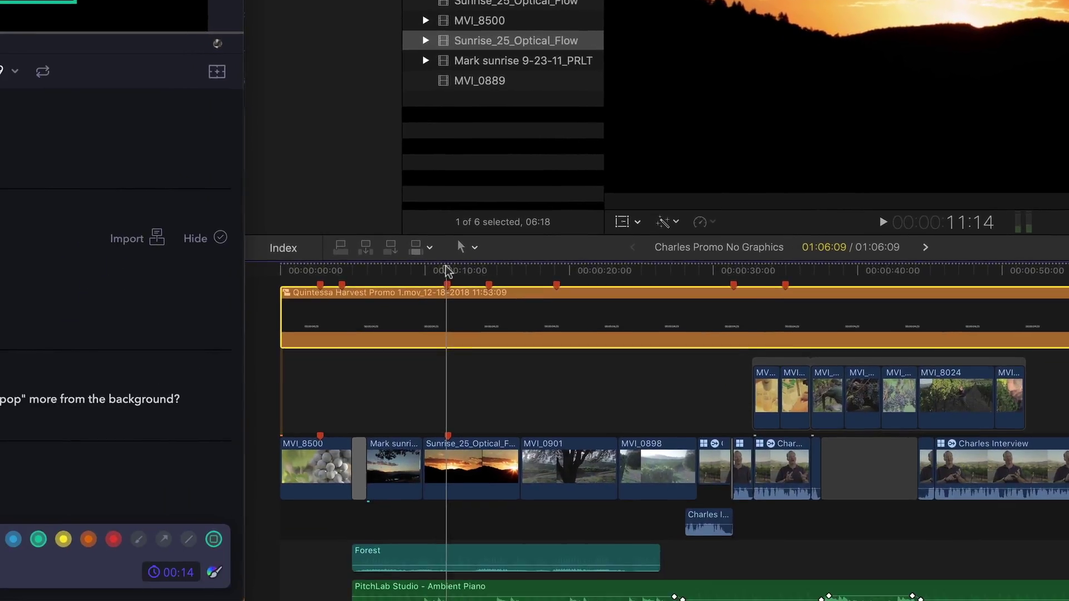
Expand the Comment role in the Timeline Index and switch off the motion-graphics reviewer's subrole
click(290, 252)
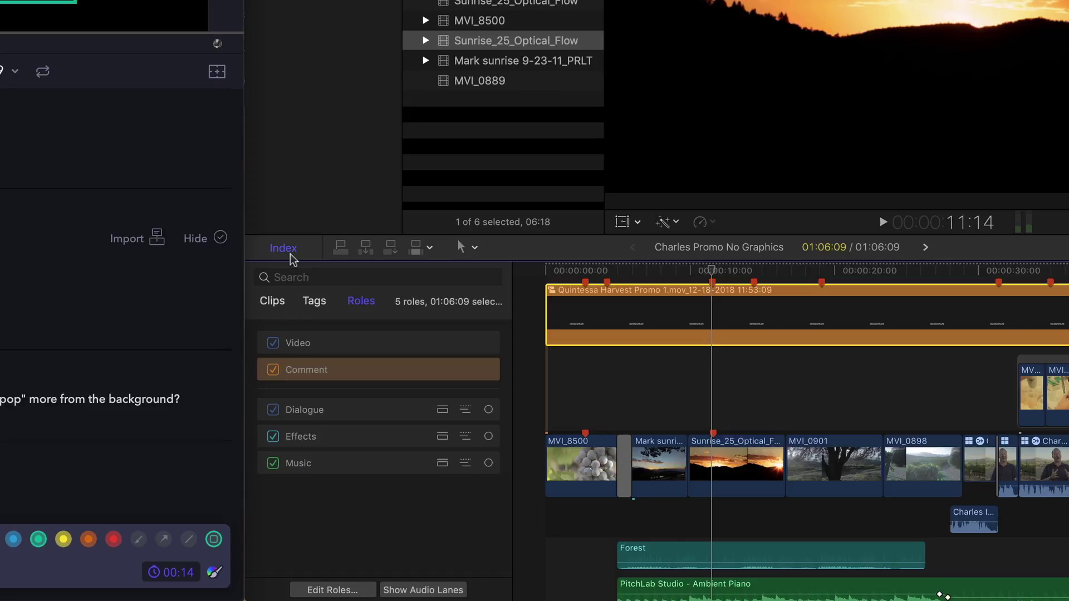
click(448, 370)
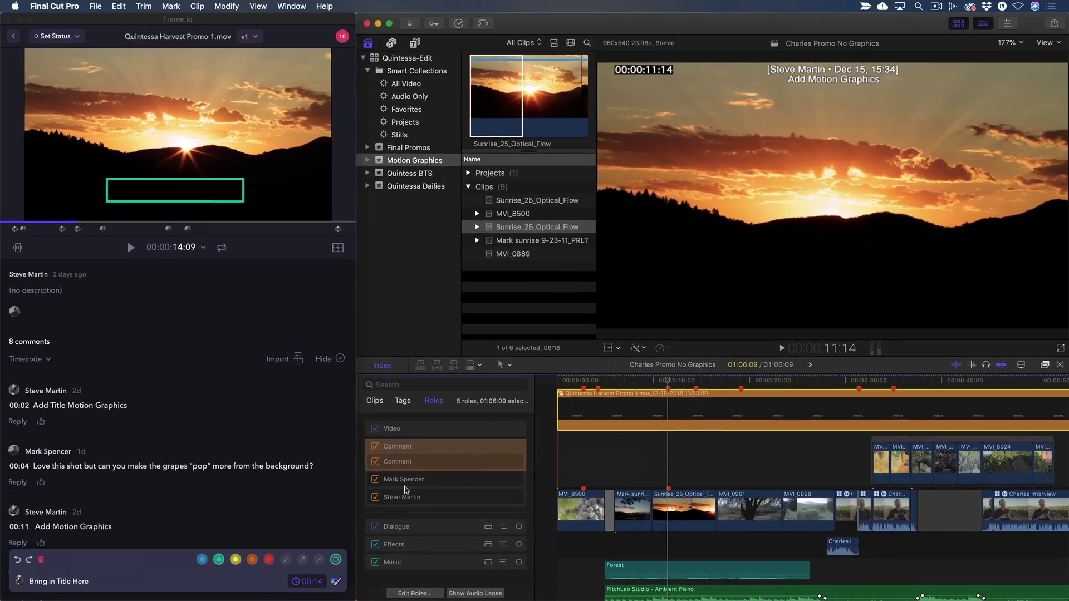
click(376, 498)
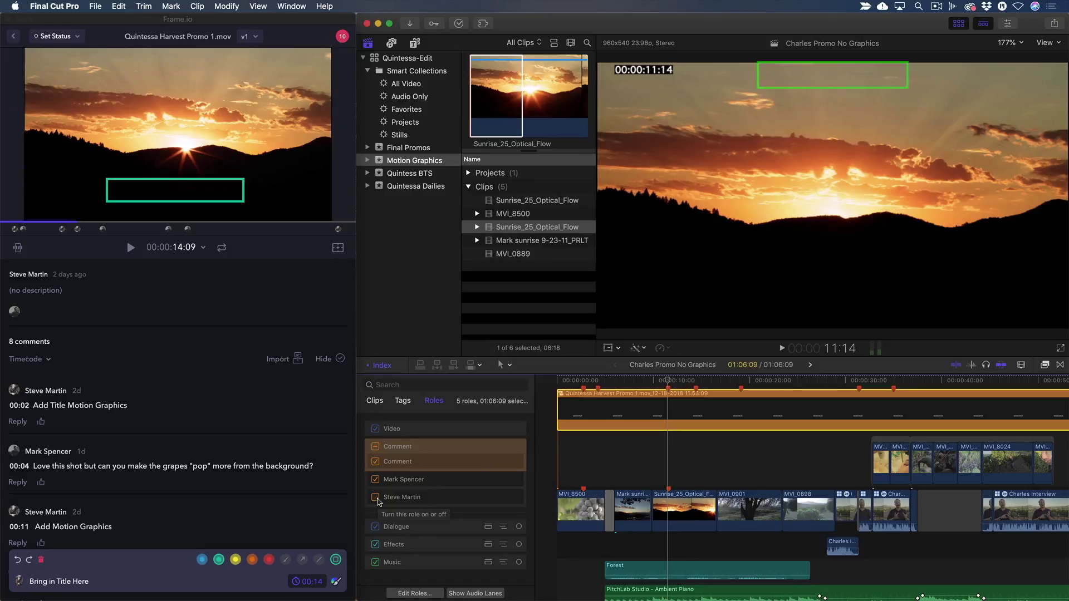
click(376, 498)
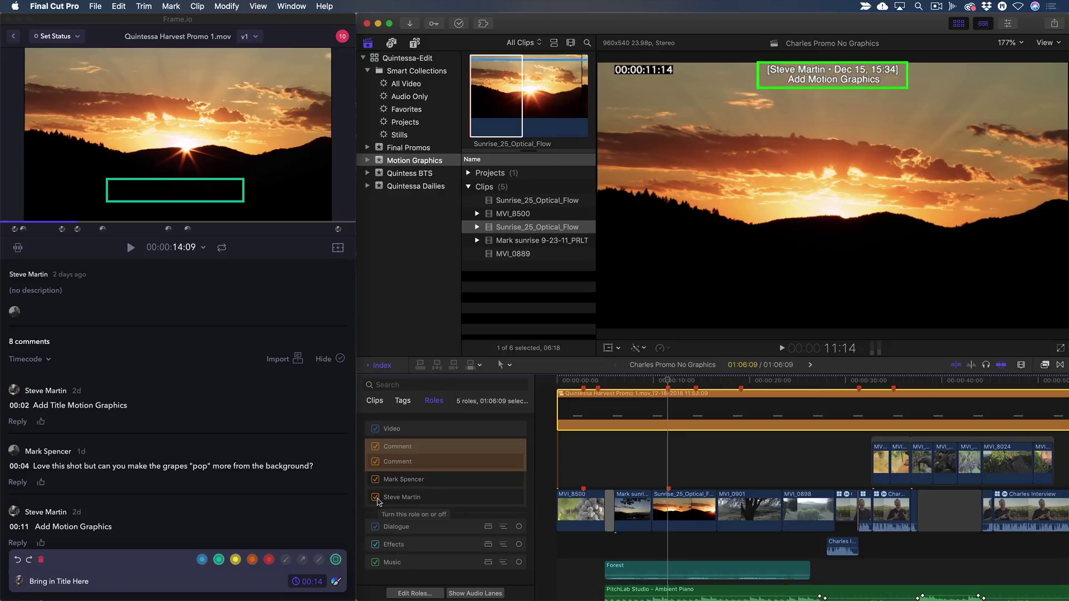
click(376, 497)
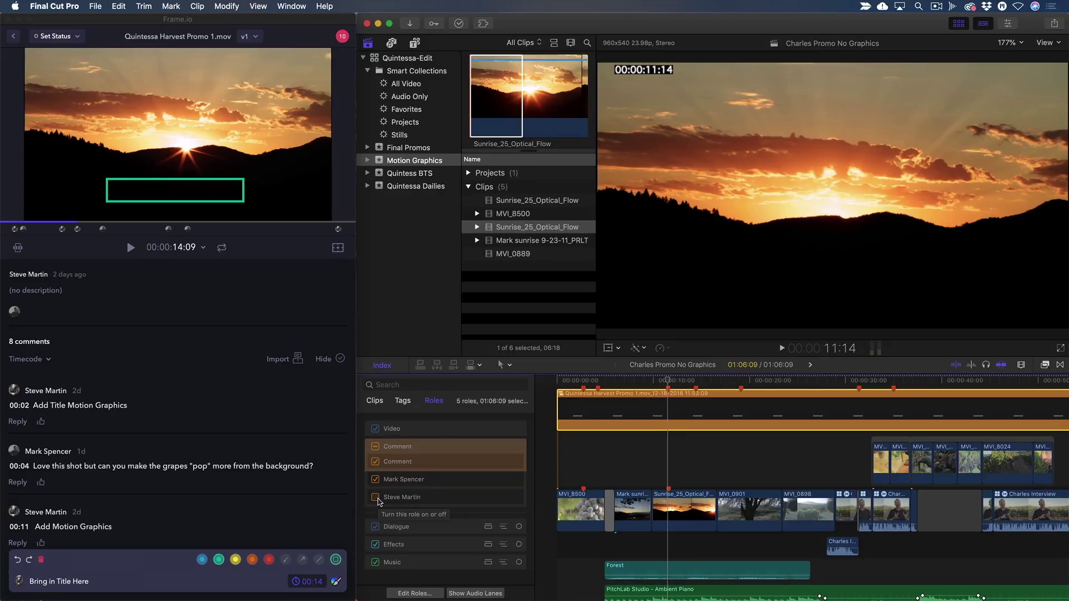
In the Tags list, select the six motion-graphics markers and delete them
click(403, 401)
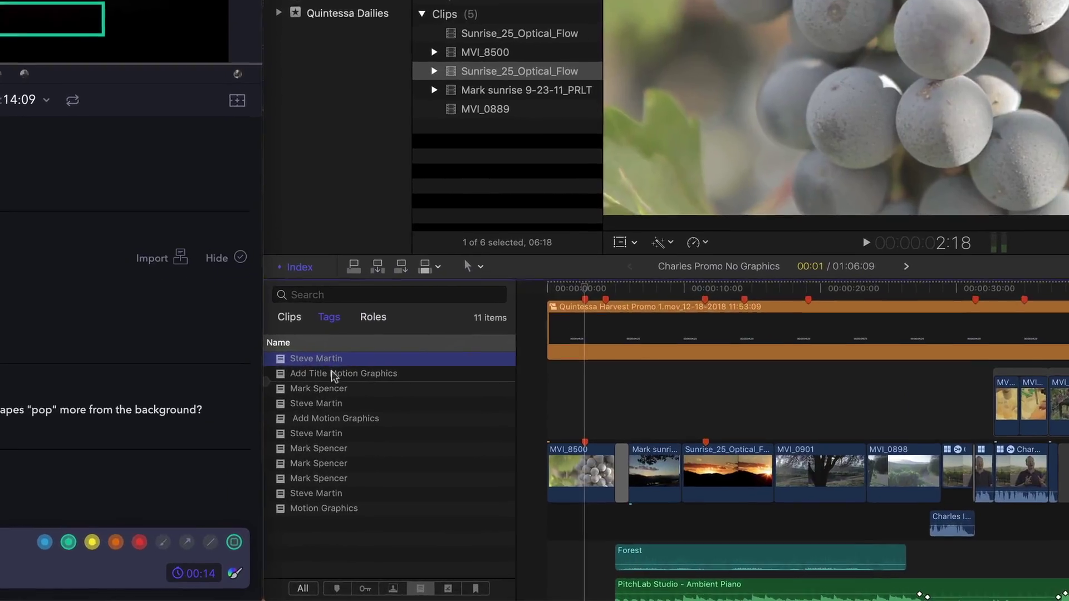
super+click(333, 374)
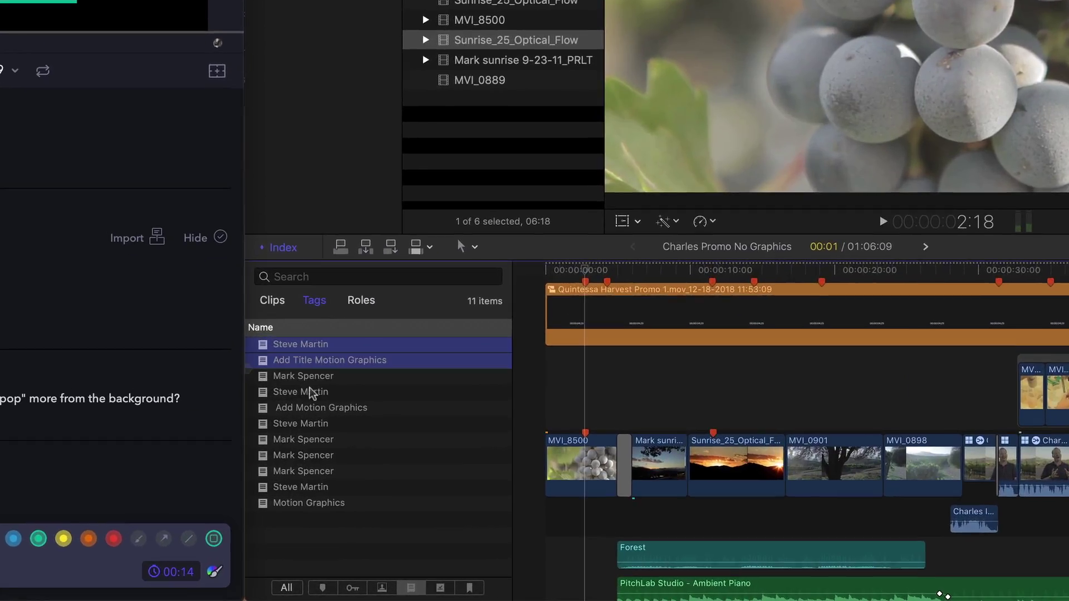
super+click(321, 403)
super+click(312, 419)
super+click(295, 424)
super+click(281, 503)
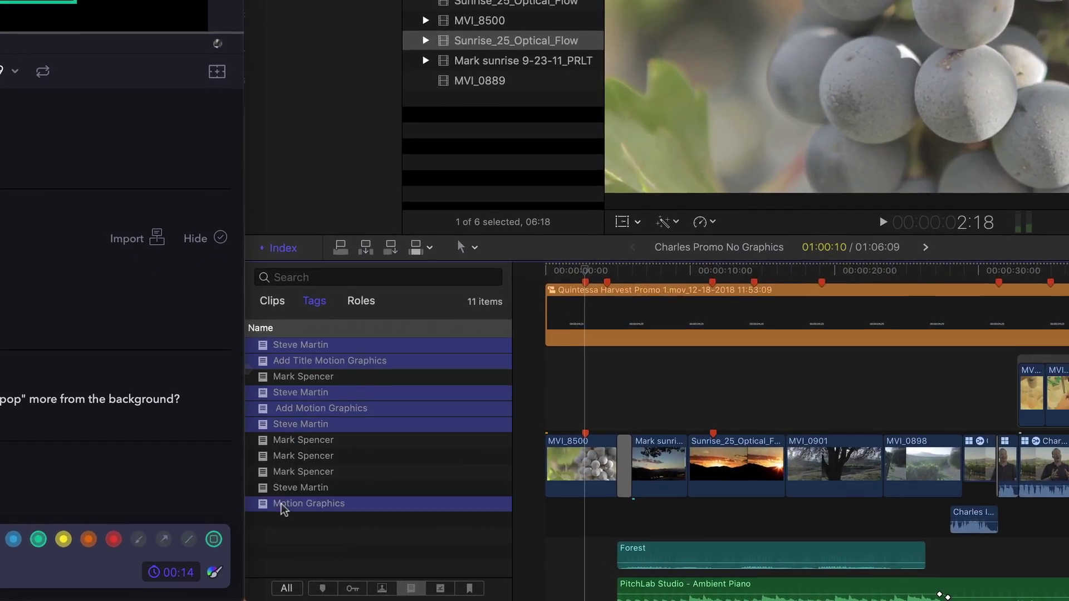
key(Delete)
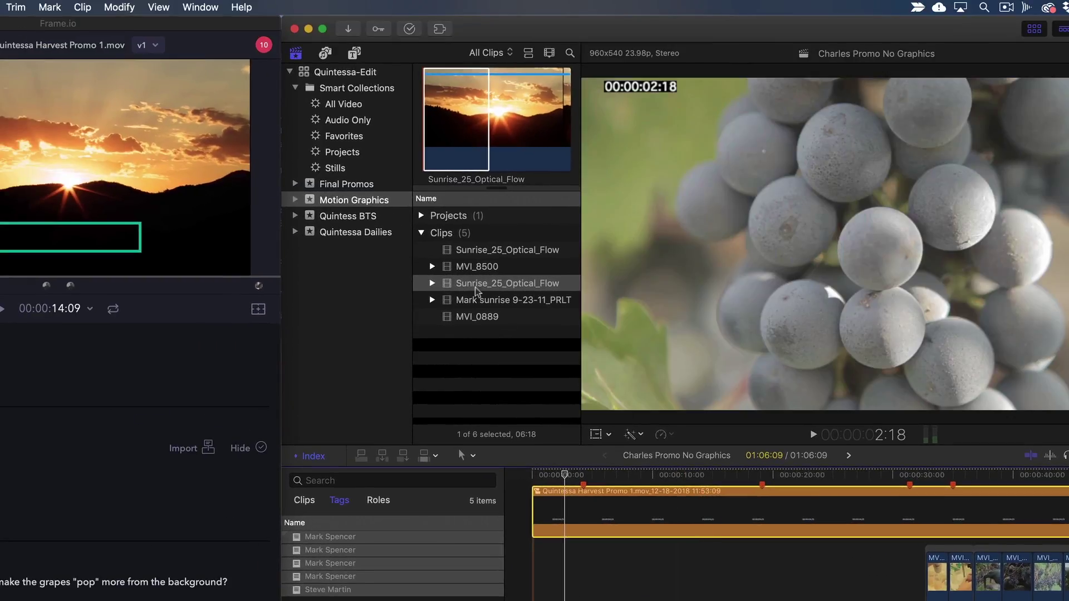
Break apart the comment compound clip and delete the leftover Timecode clip
click(81, 8)
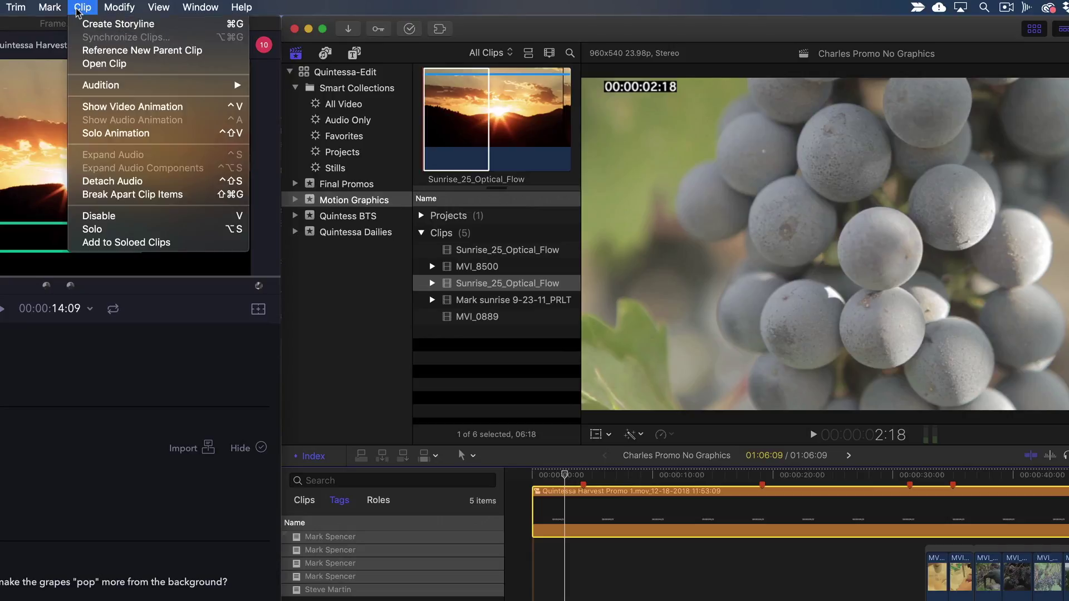
click(98, 194)
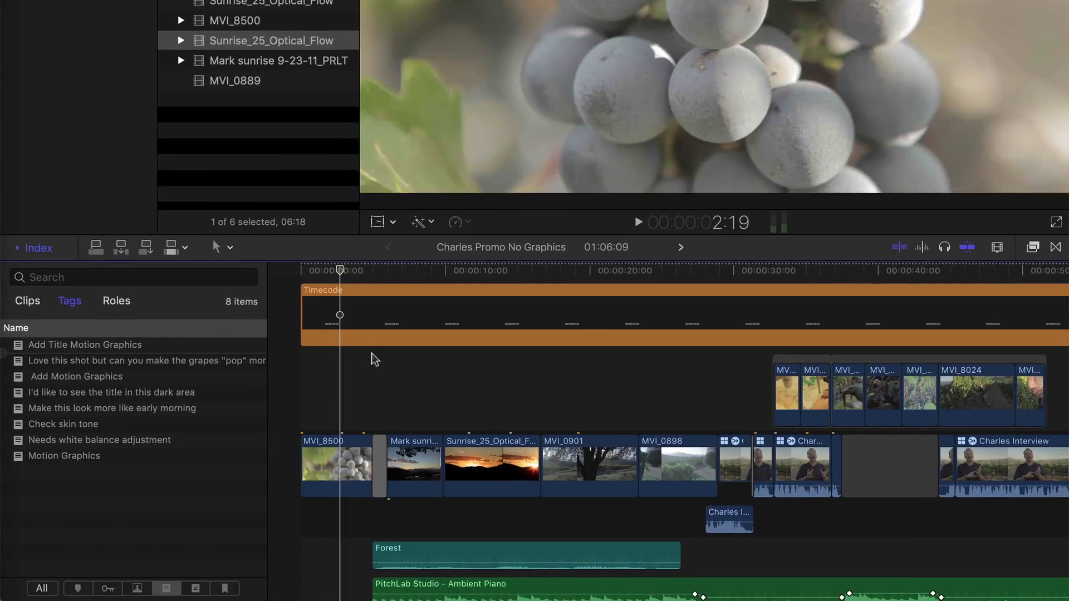
click(399, 410)
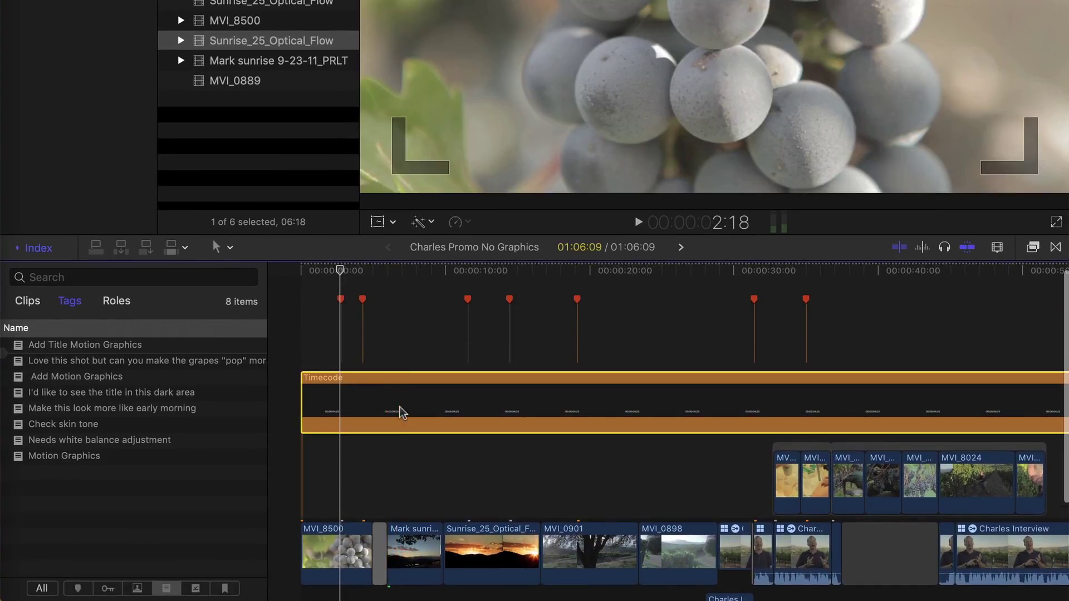
key(Delete)
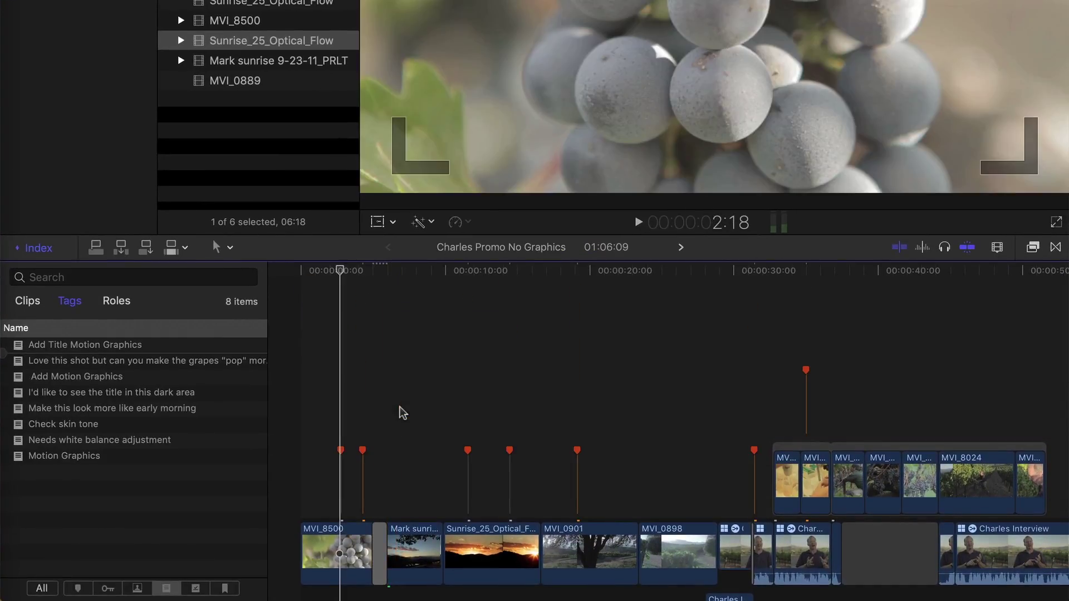
scroll(399, 407, down, 3)
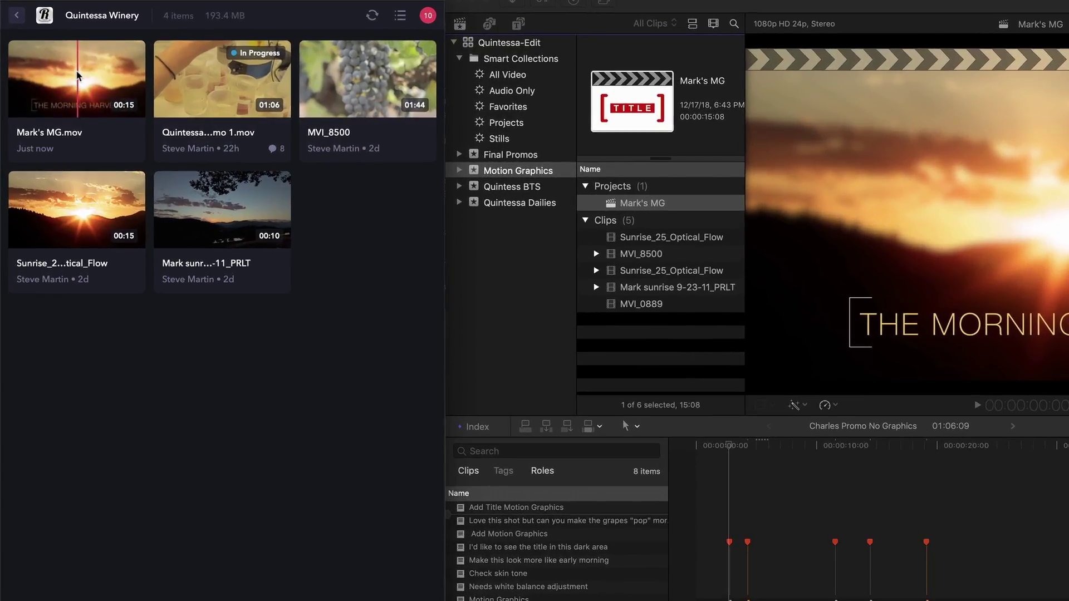
click(78, 75)
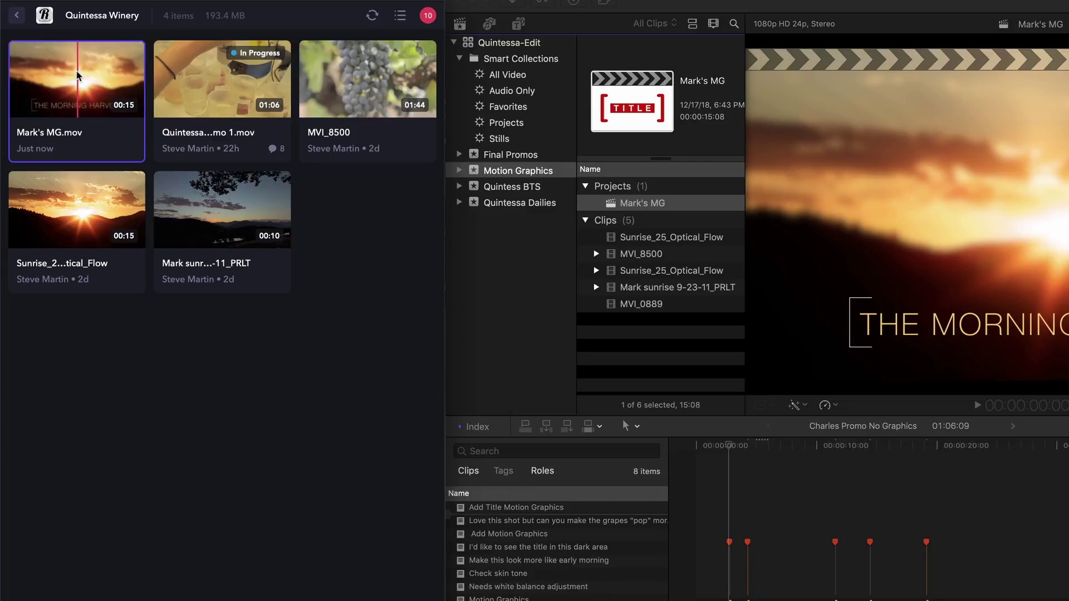
key(space)
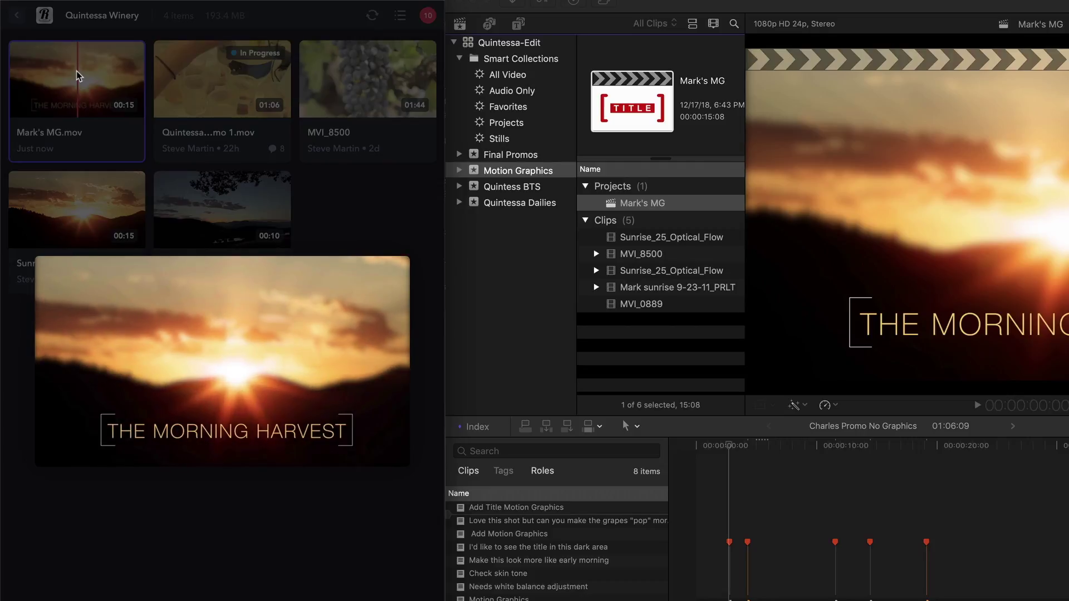
key(space)
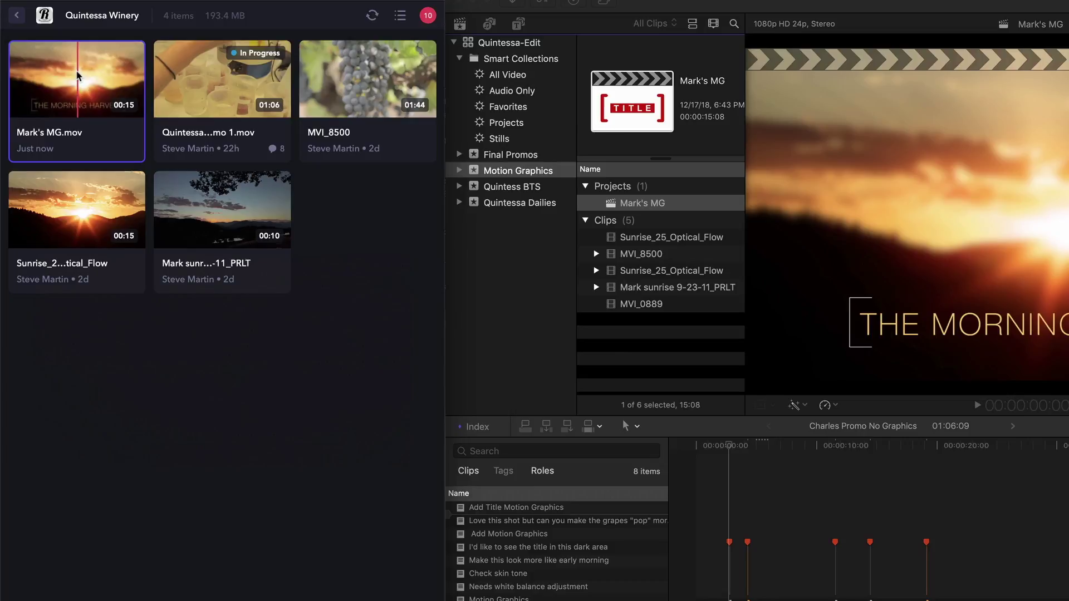
Import Mark's MG.mov from the Frame.io panel as a local 1920 x 1080 copy
right_click(78, 75)
click(113, 94)
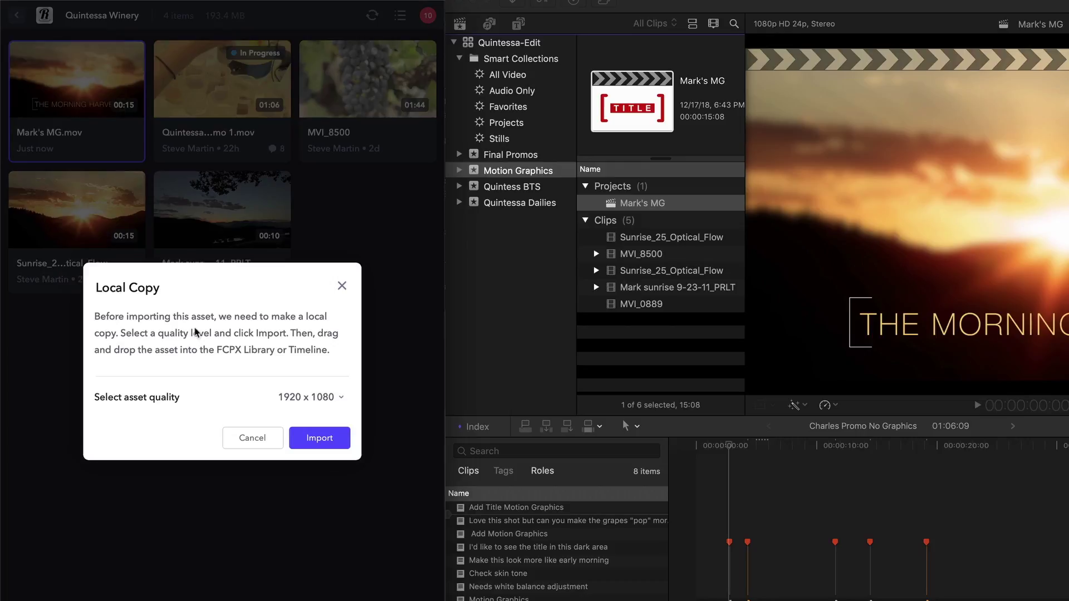
click(297, 399)
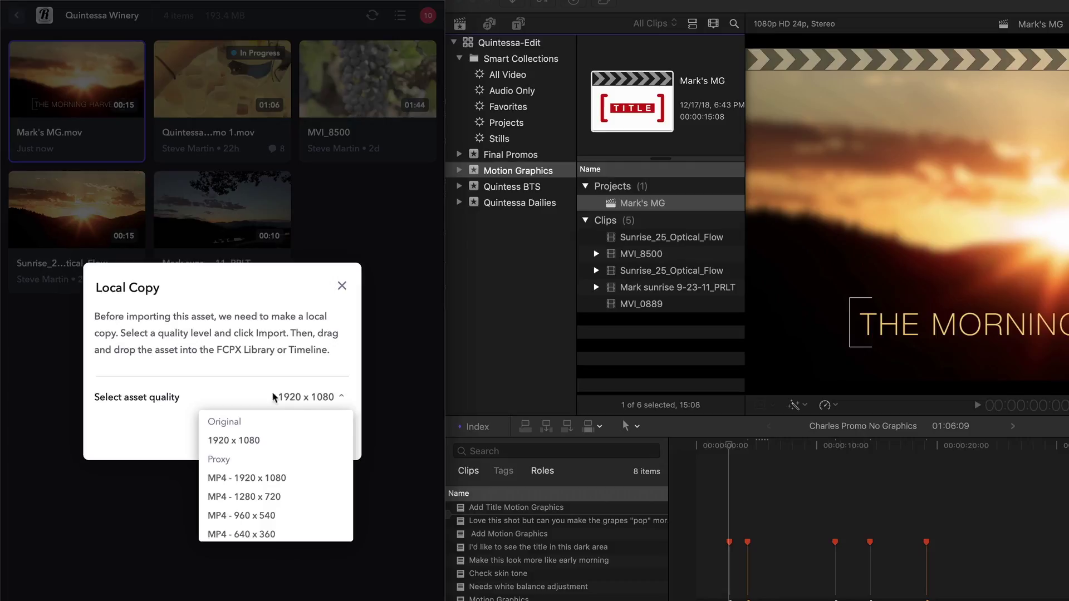
click(234, 440)
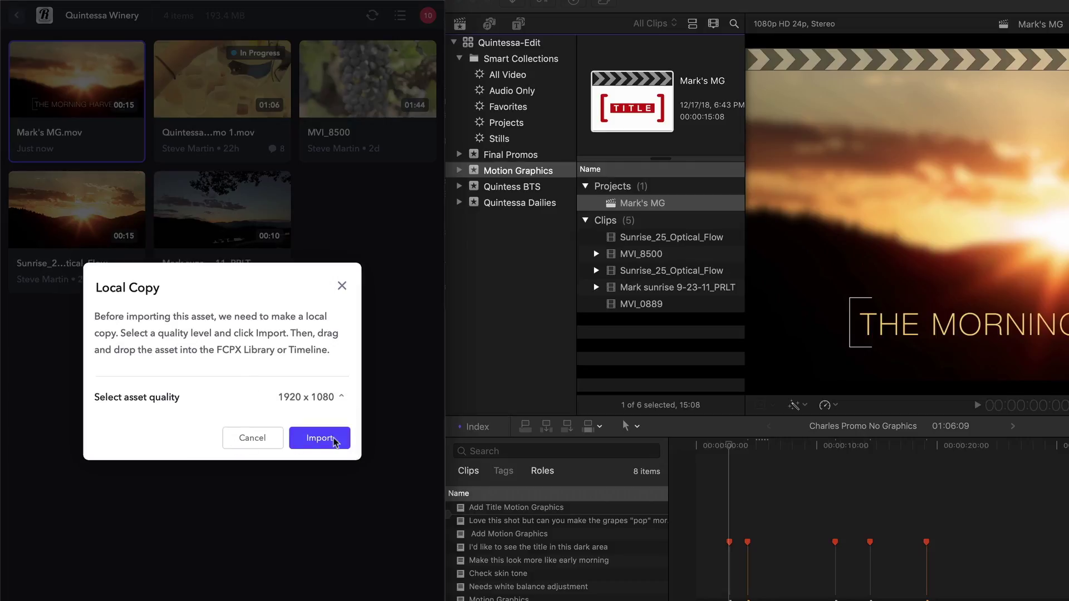
click(333, 439)
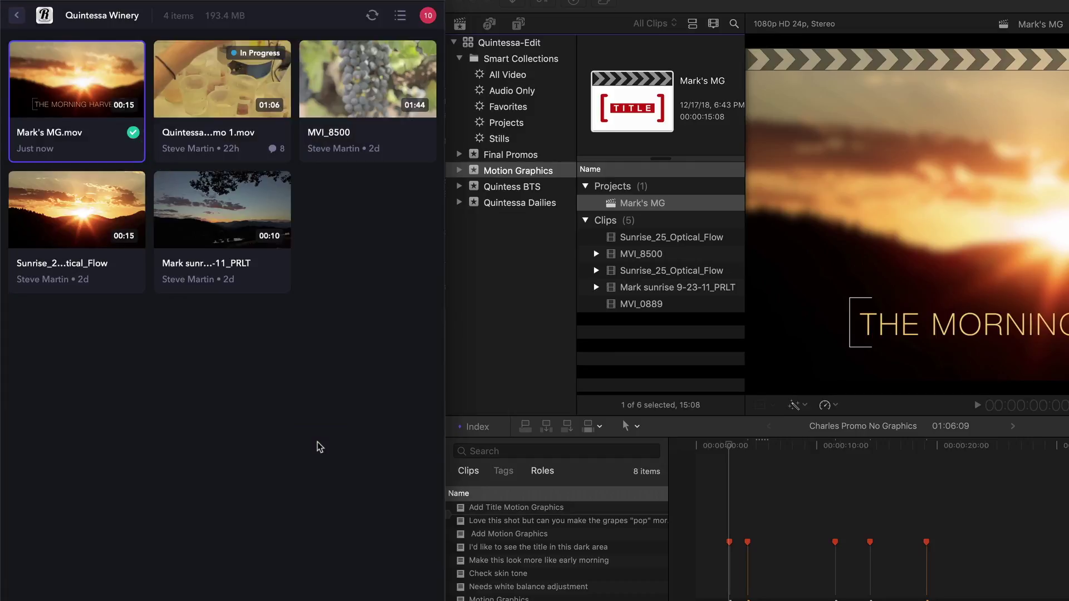
Replace the Sunrise_25_Optical_Flow clip with Mark's MG.mov using Replace from Start
drag(100, 116, 829, 600)
drag(571, 499, 572, 501)
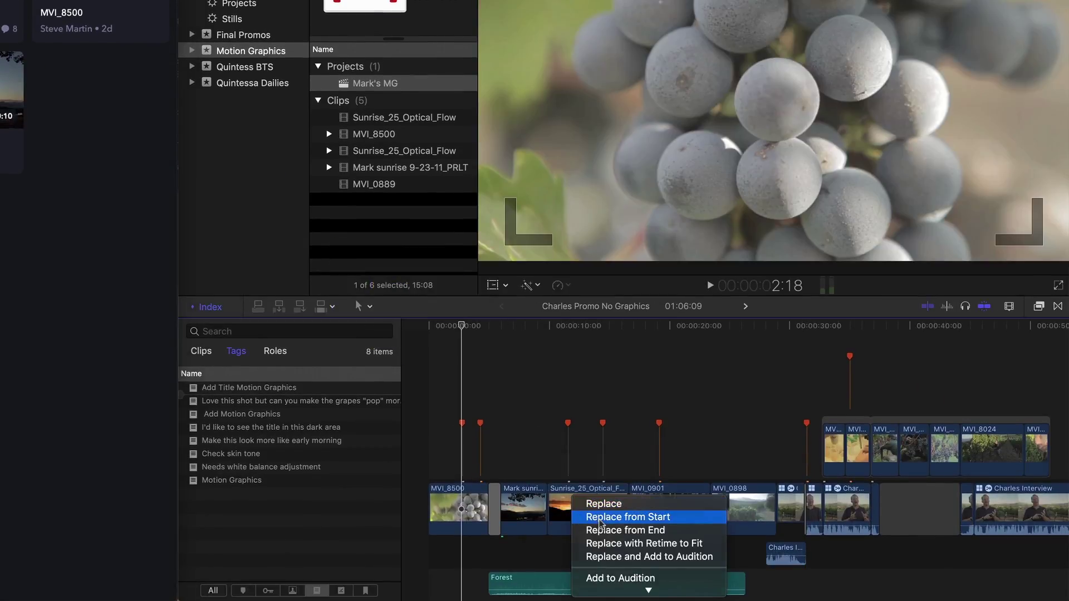
click(601, 521)
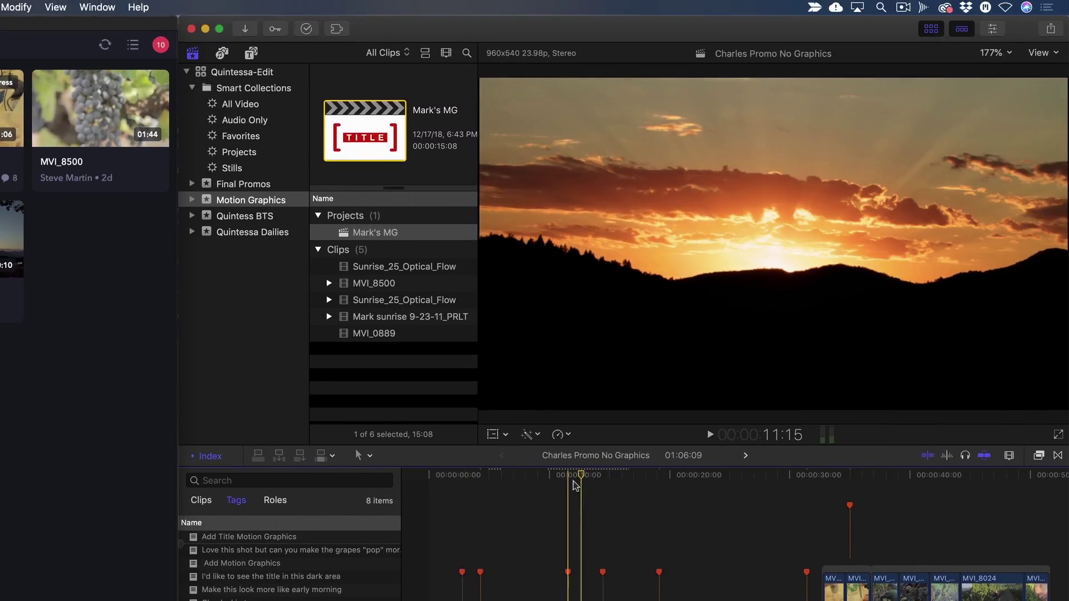
Play back THE MORNING HARVEST title section from the marker near 11:15
click(572, 451)
key(space)
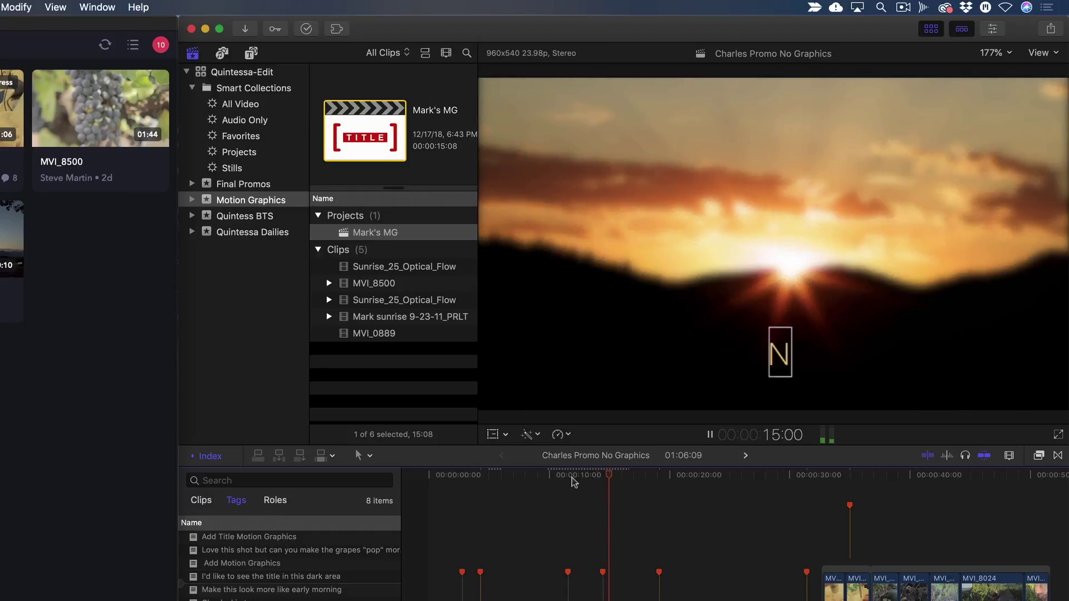
key(space)
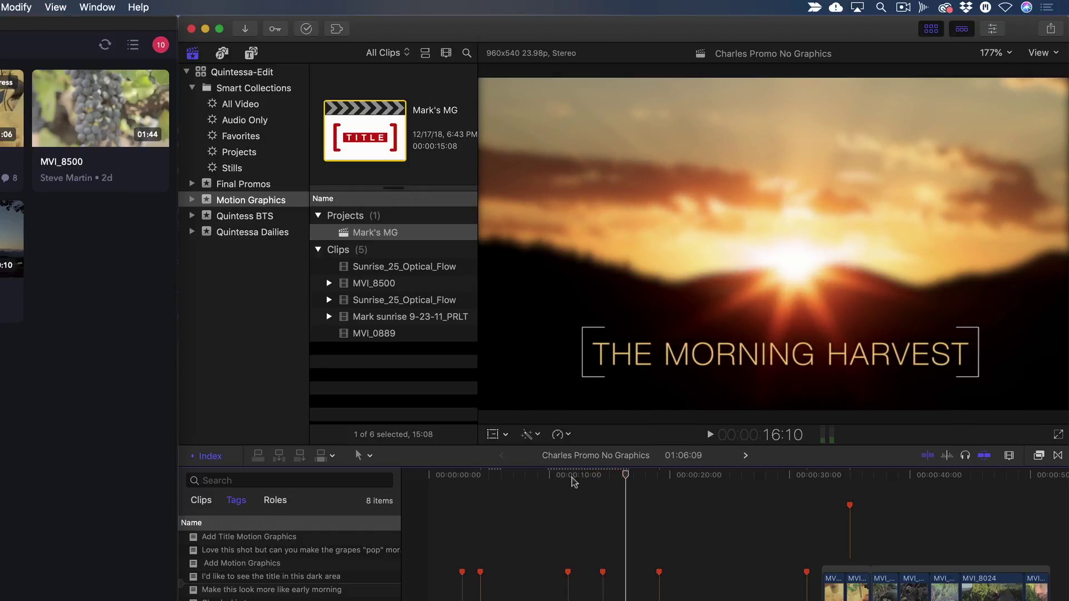